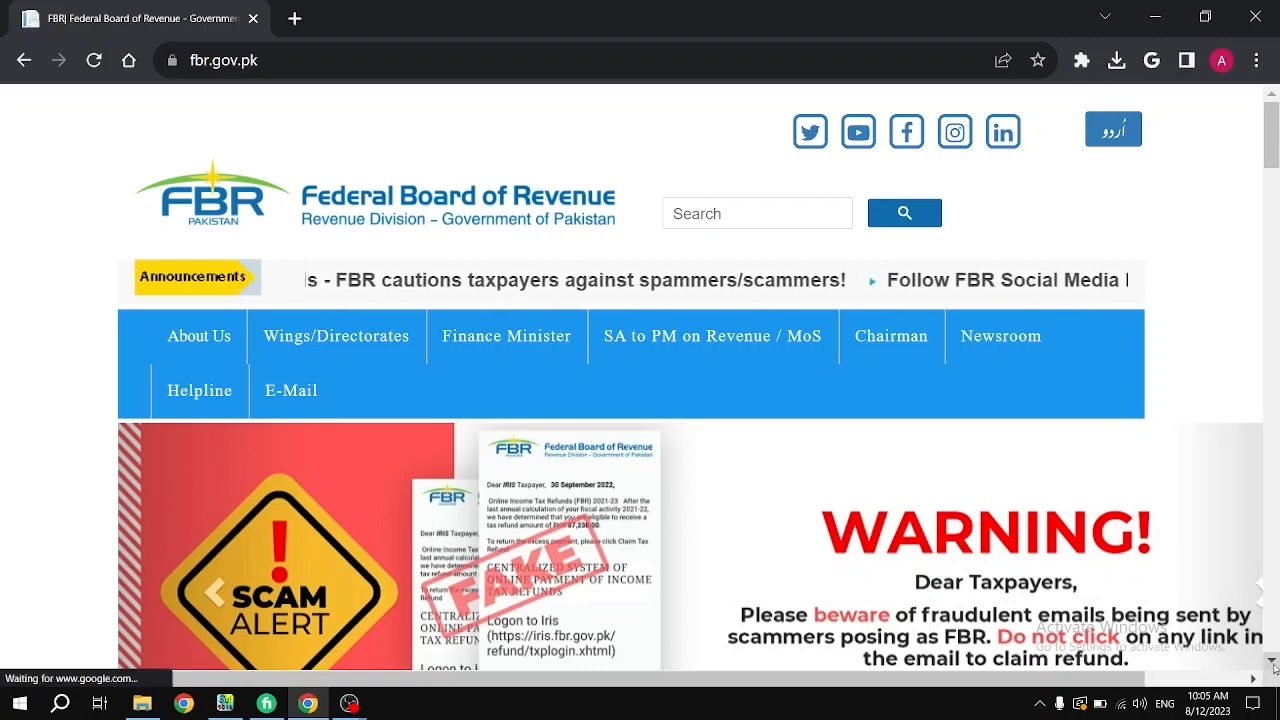
Open the Income Tax online service from the FBR site and log in to IRIS with the account password
scroll(657, 525, down, 8)
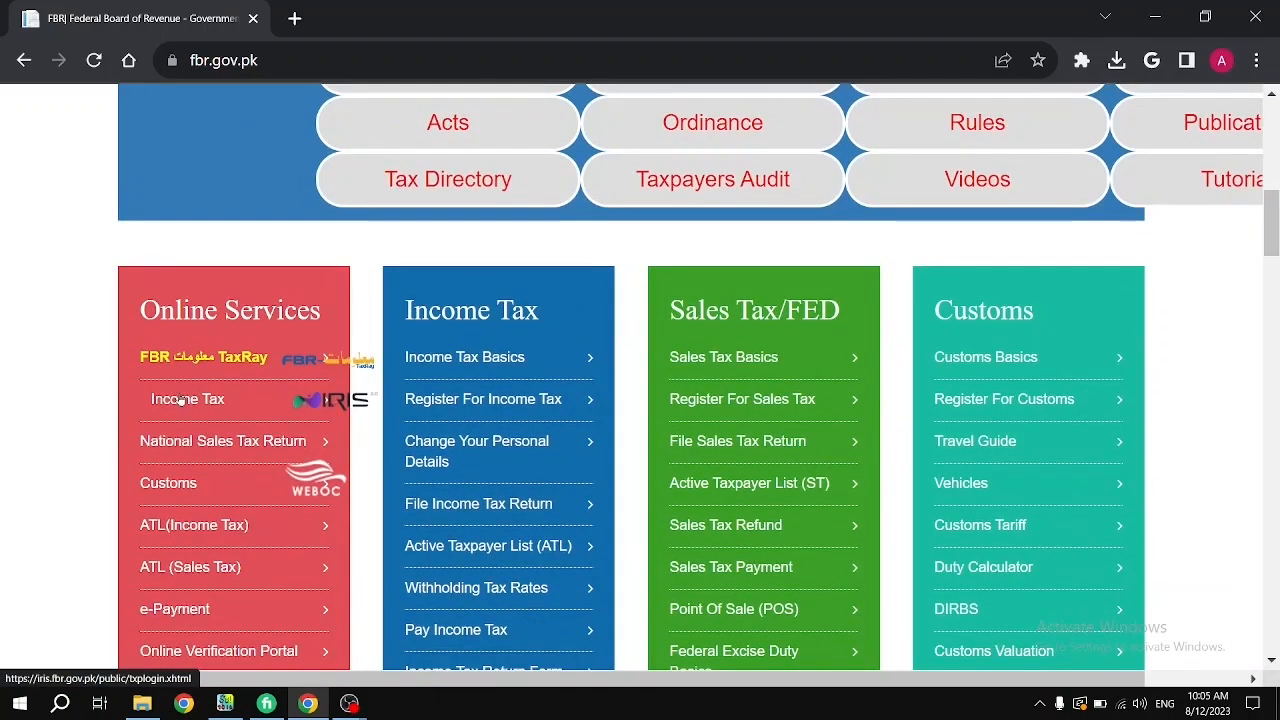
click(181, 399)
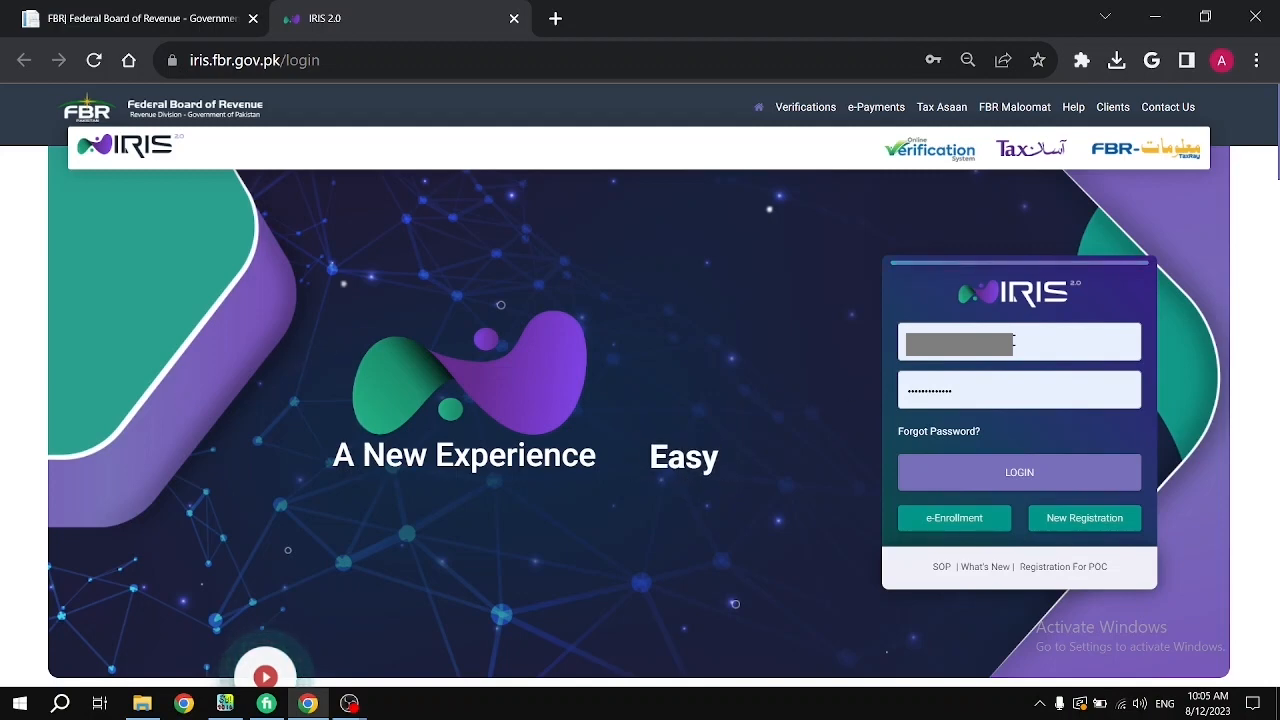
key(Tab)
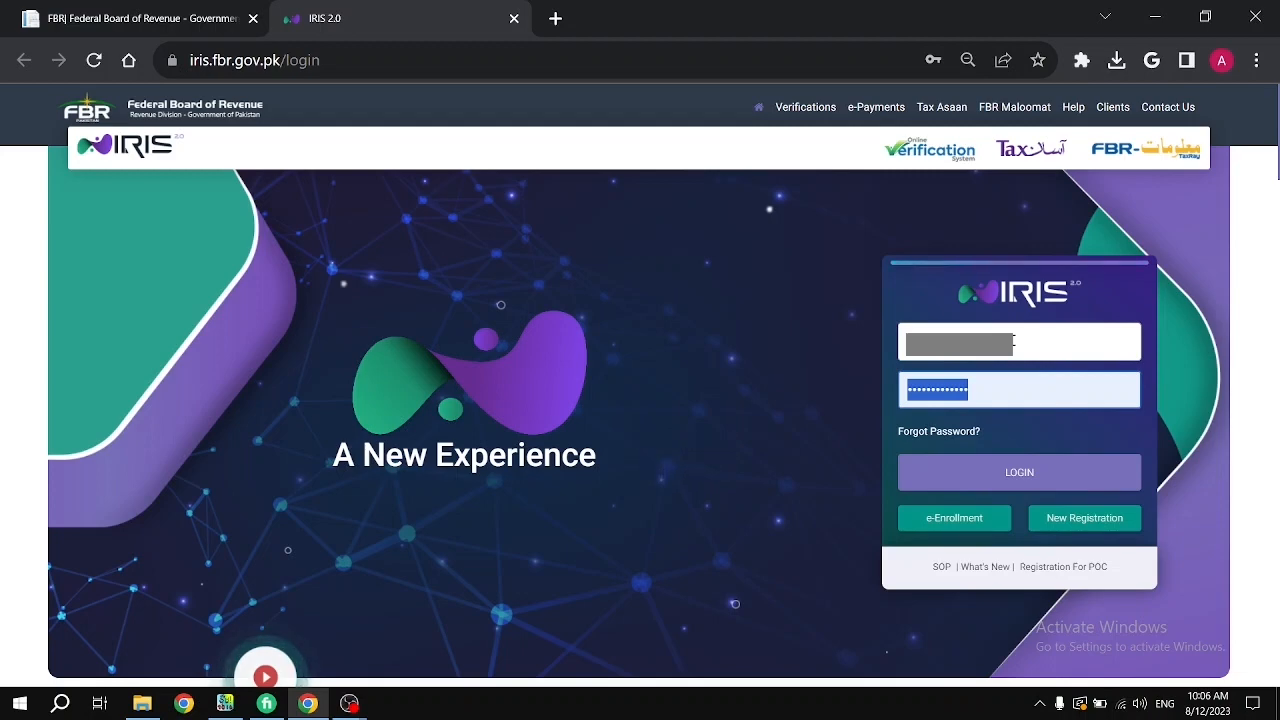
key(BackSpace)
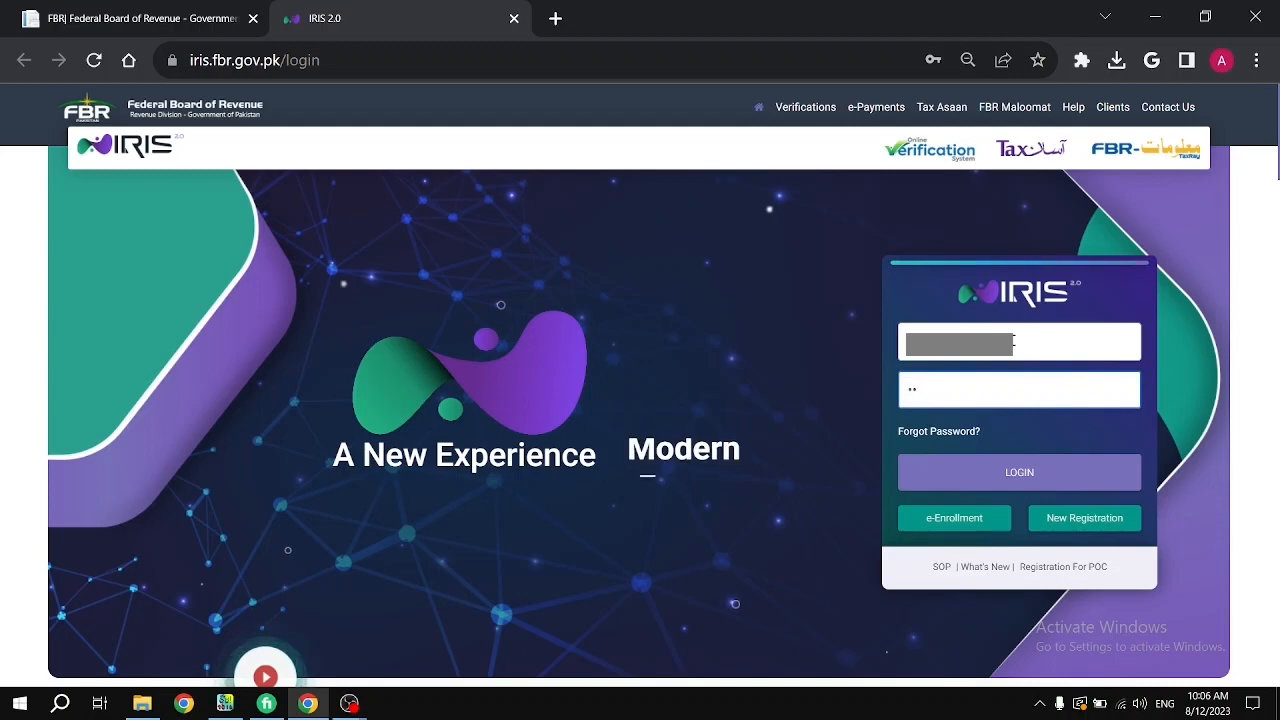
text(••••••••)
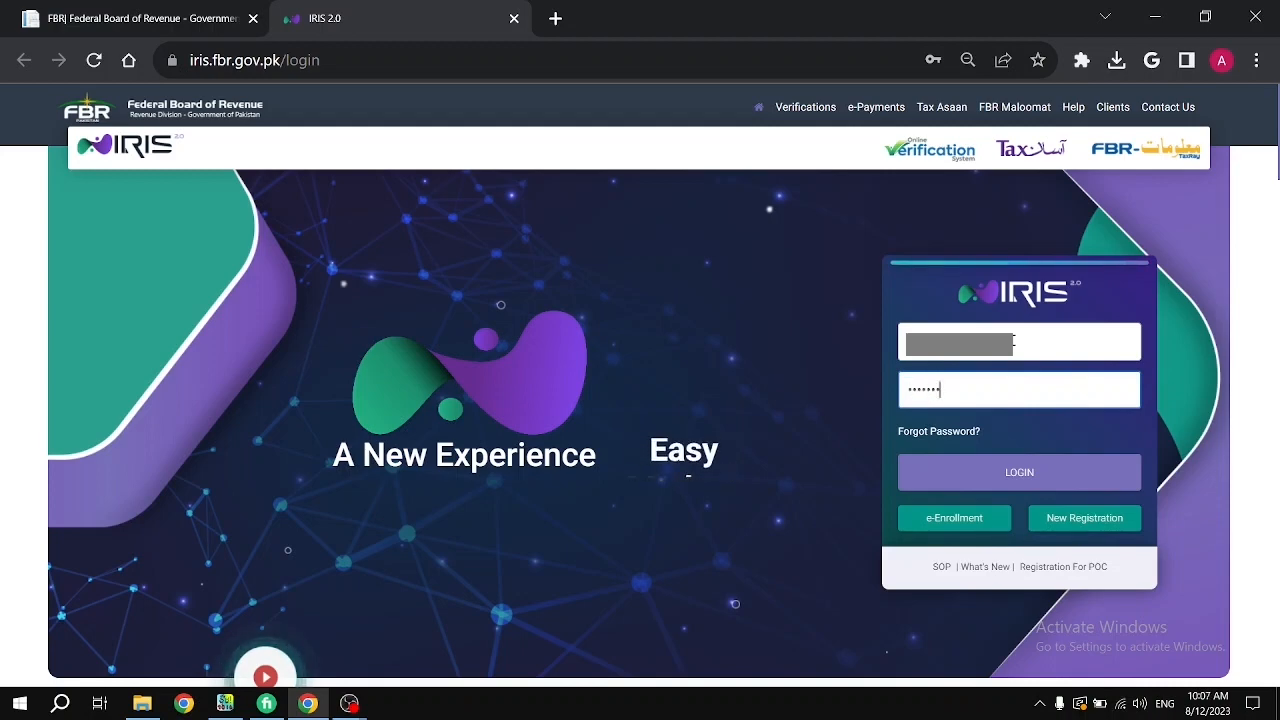
text(••)
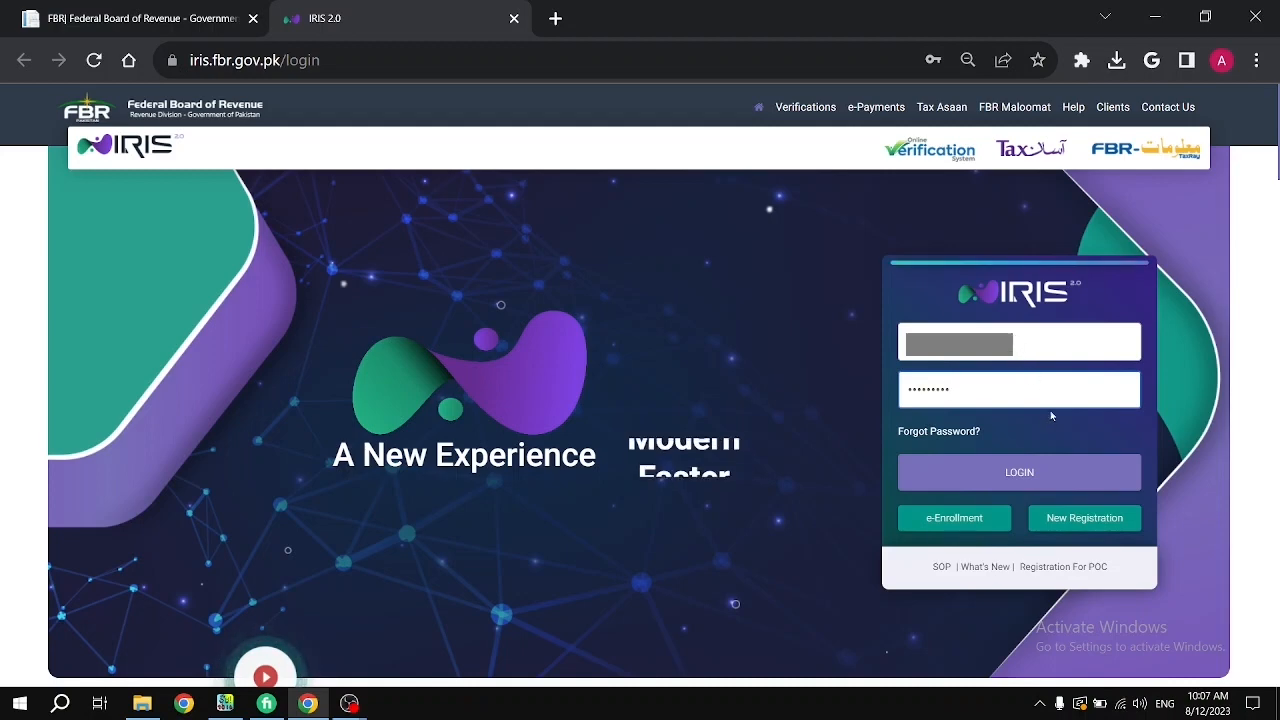
click(1052, 474)
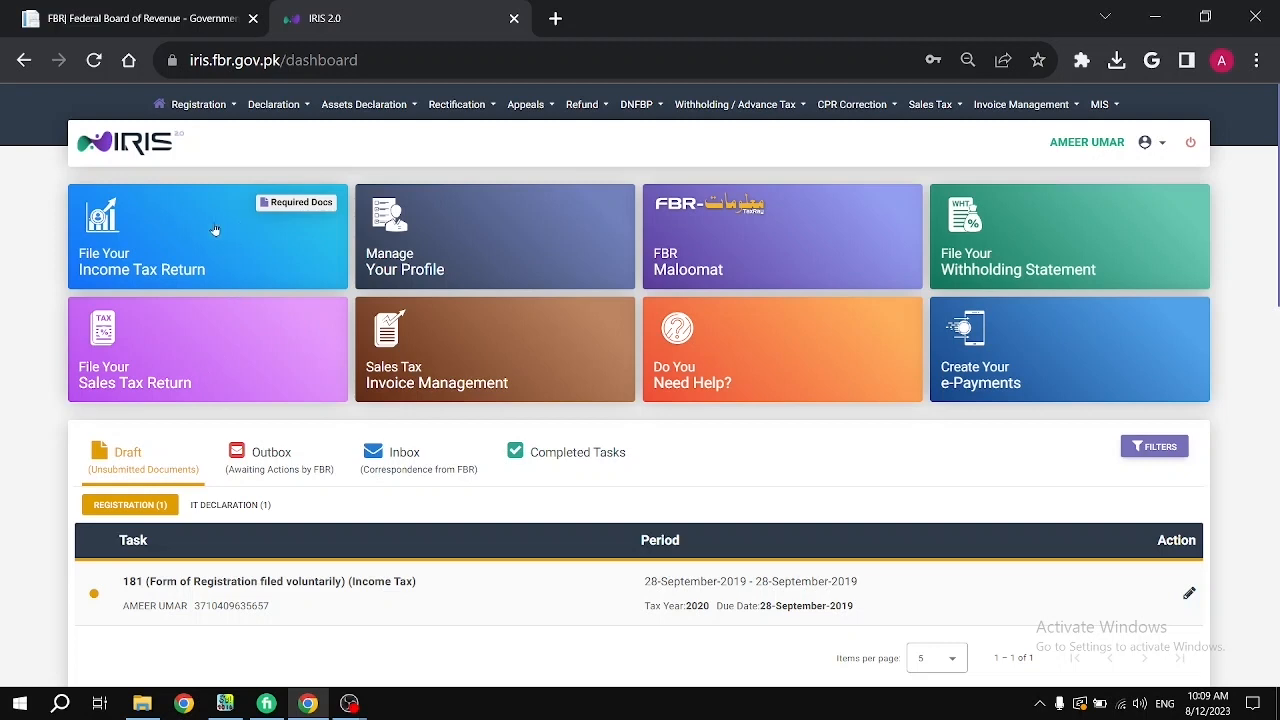
Start a normal income tax return and choose the tax period 01-JUL-2022 - 30-JUN-2023
click(118, 255)
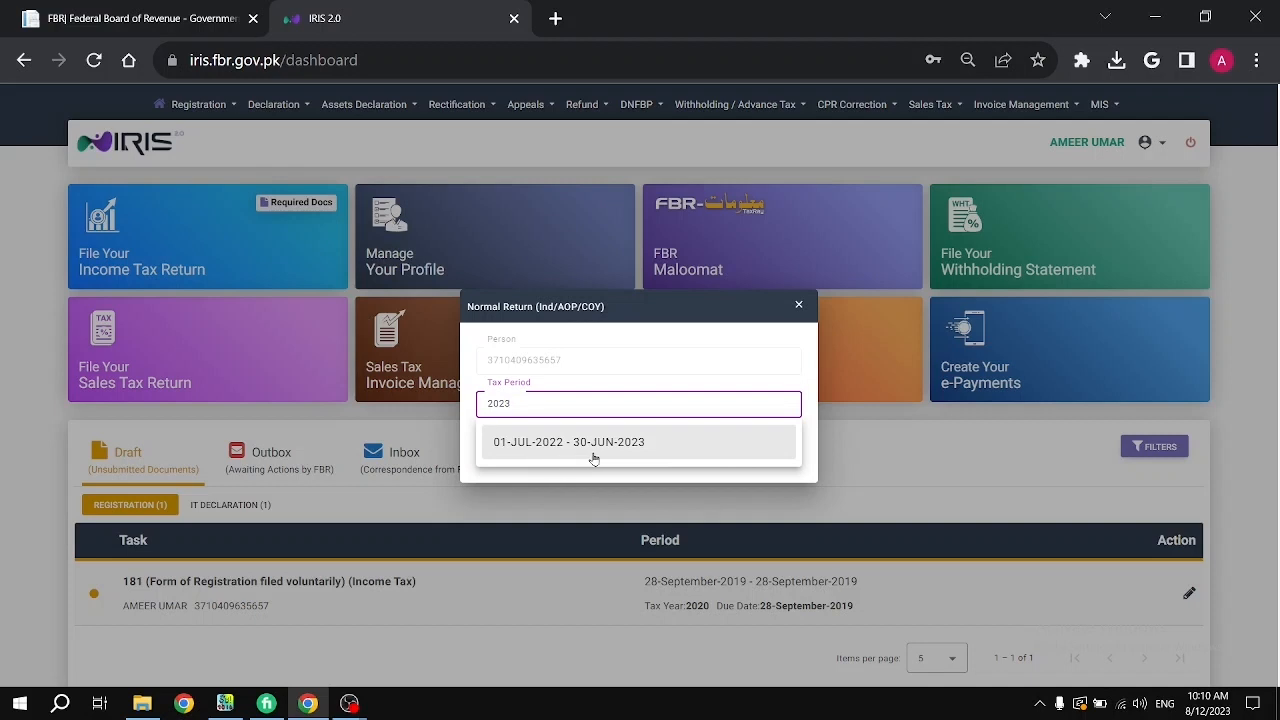
click(660, 443)
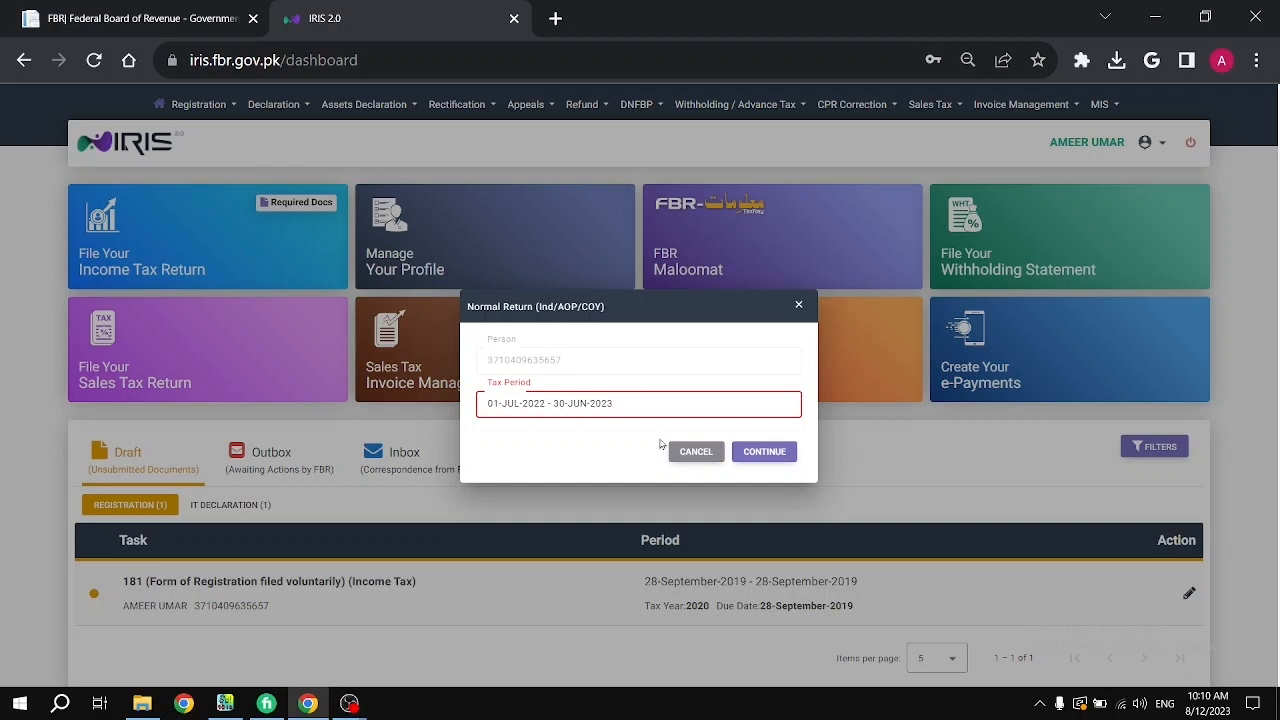
Clear the chosen tax period and try 2022 as the tax year instead
key(BackSpace)
key(BackSpace)
key(BackSpace)
key(BackSpace)
key(BackSpace)
key(BackSpace)
key(BackSpace)
key(BackSpace)
key(BackSpace)
key(BackSpace)
key(BackSpace)
key(BackSpace)
key(BackSpace)
key(BackSpace)
key(BackSpace)
key(BackSpace)
key(BackSpace)
key(BackSpace)
key(BackSpace)
key(BackSpace)
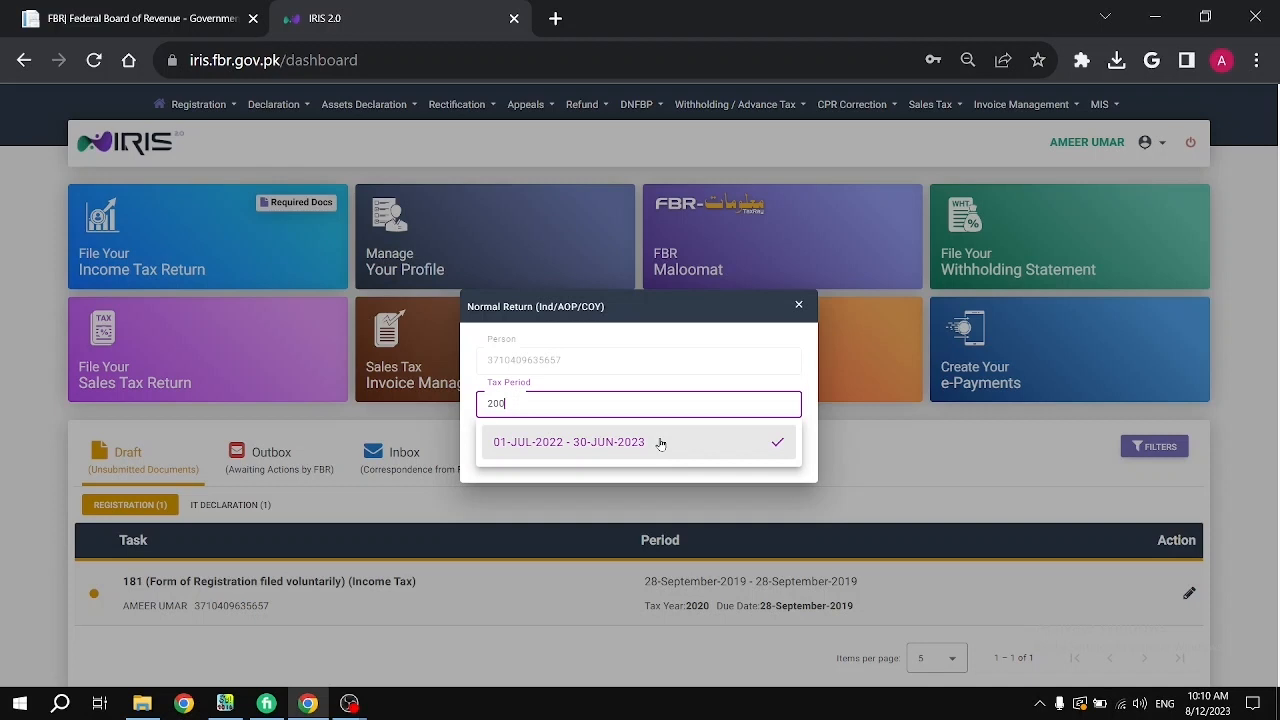
text(2022)
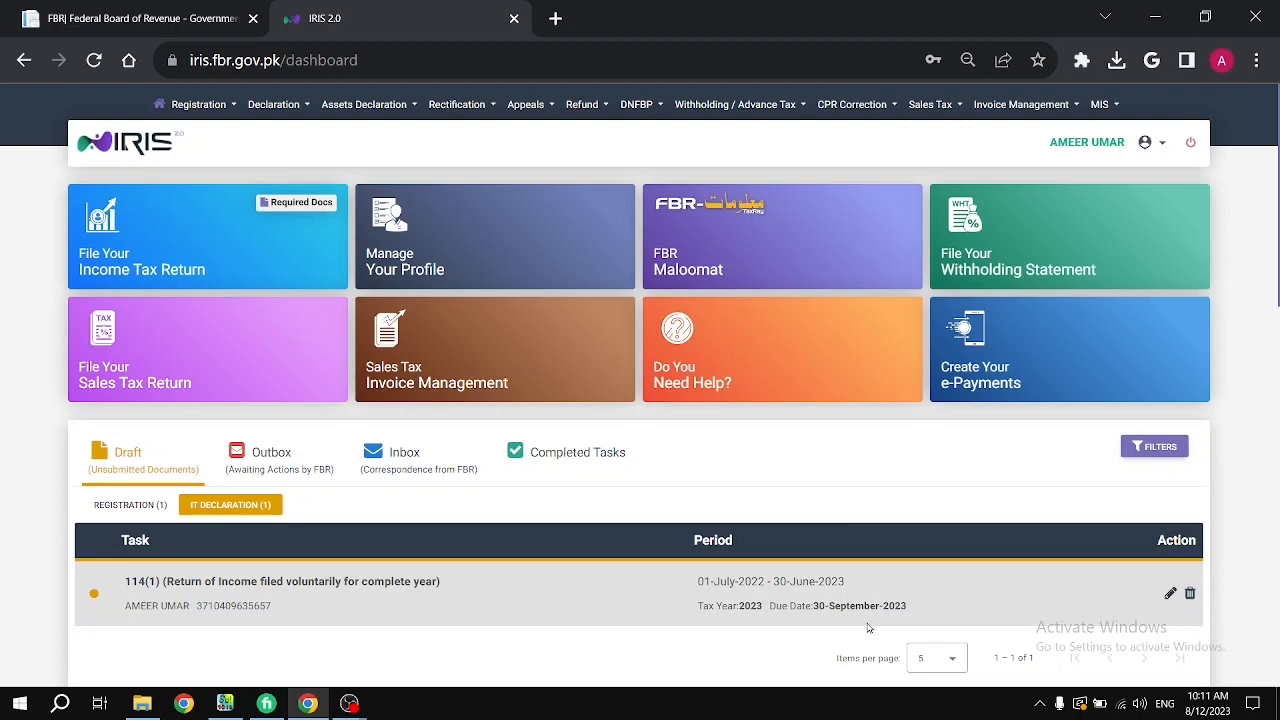
Open the draft 114(1) income return for tax year 2023 from the IT declarations for editing
click(127, 455)
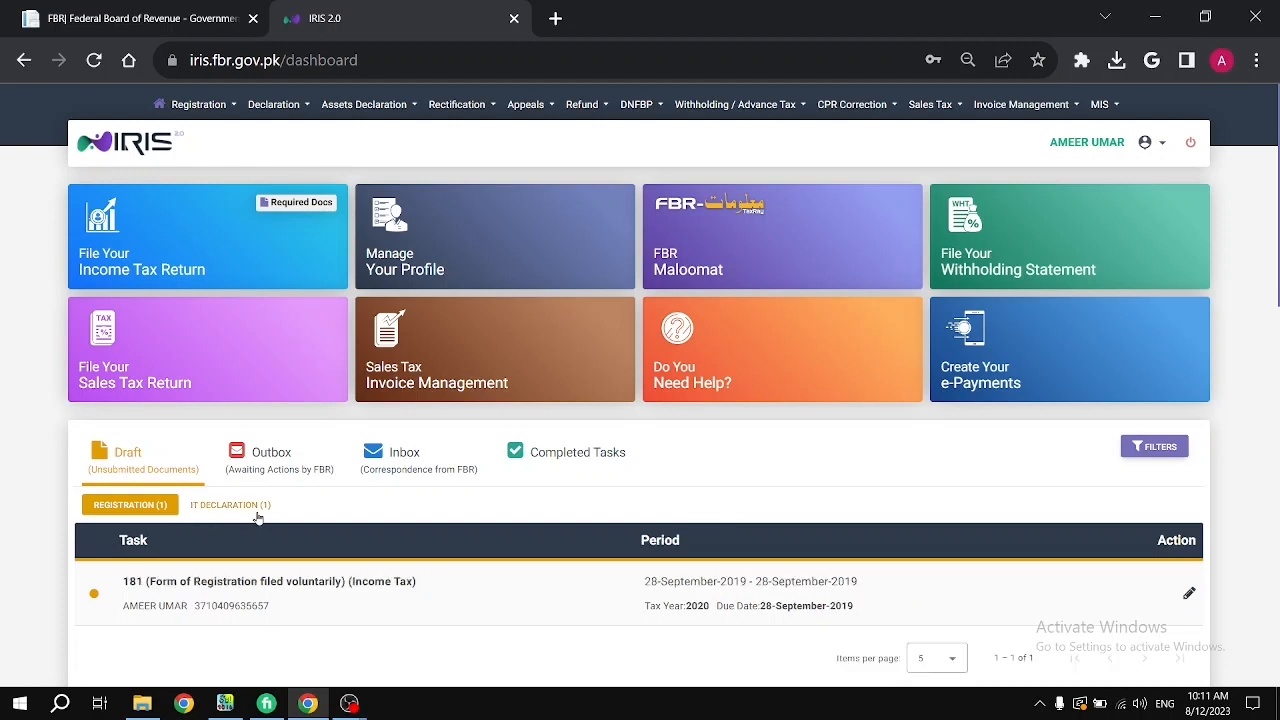
click(219, 504)
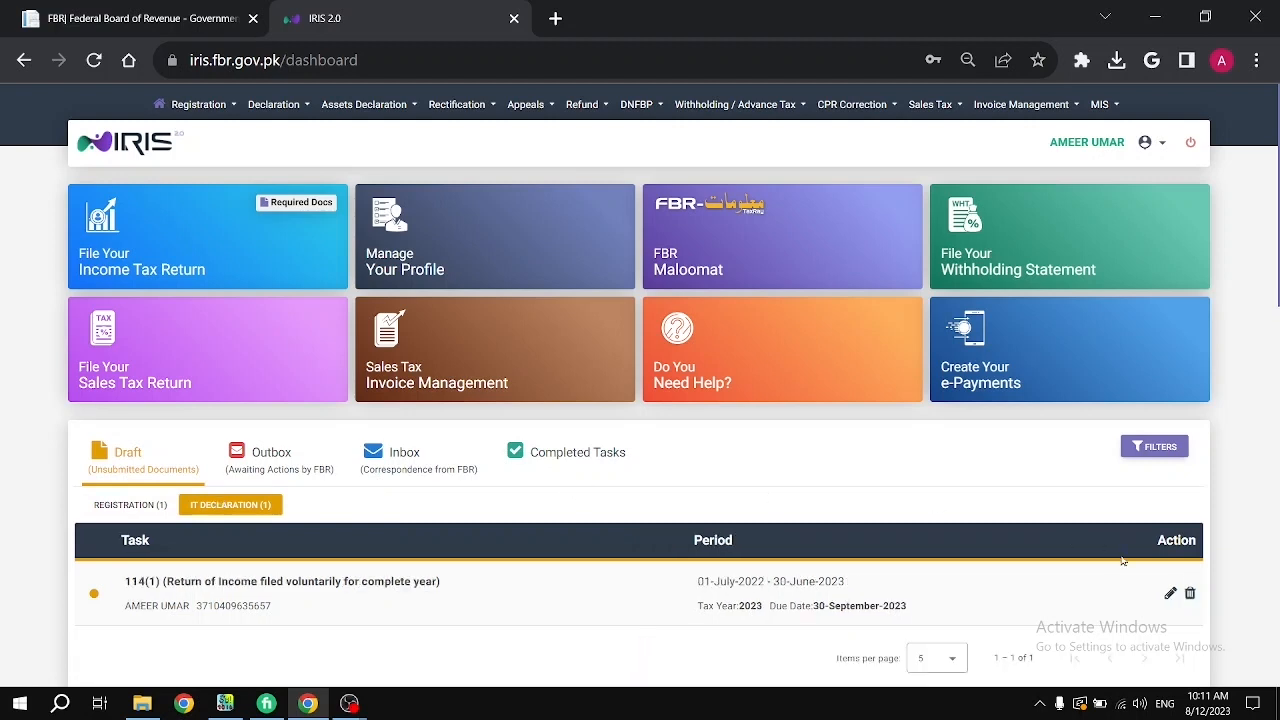
click(1167, 597)
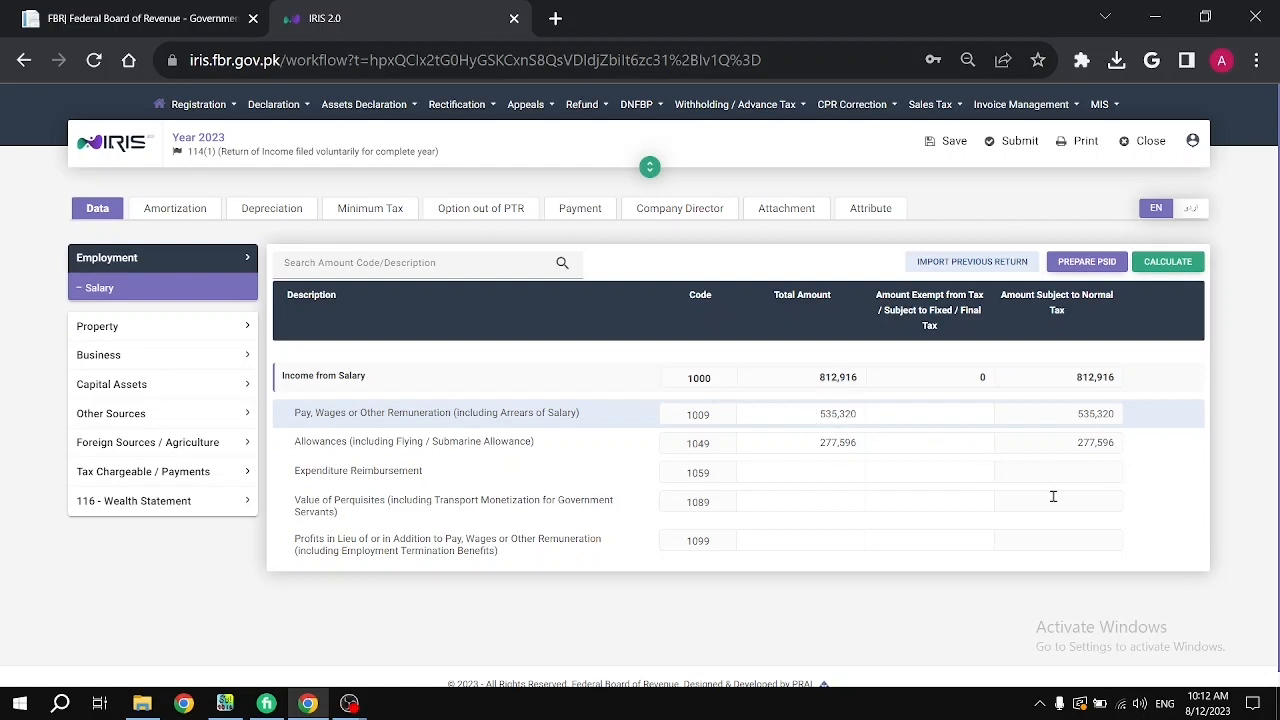
Go through the pay and allowances amounts under salary income and calculate the return
click(822, 414)
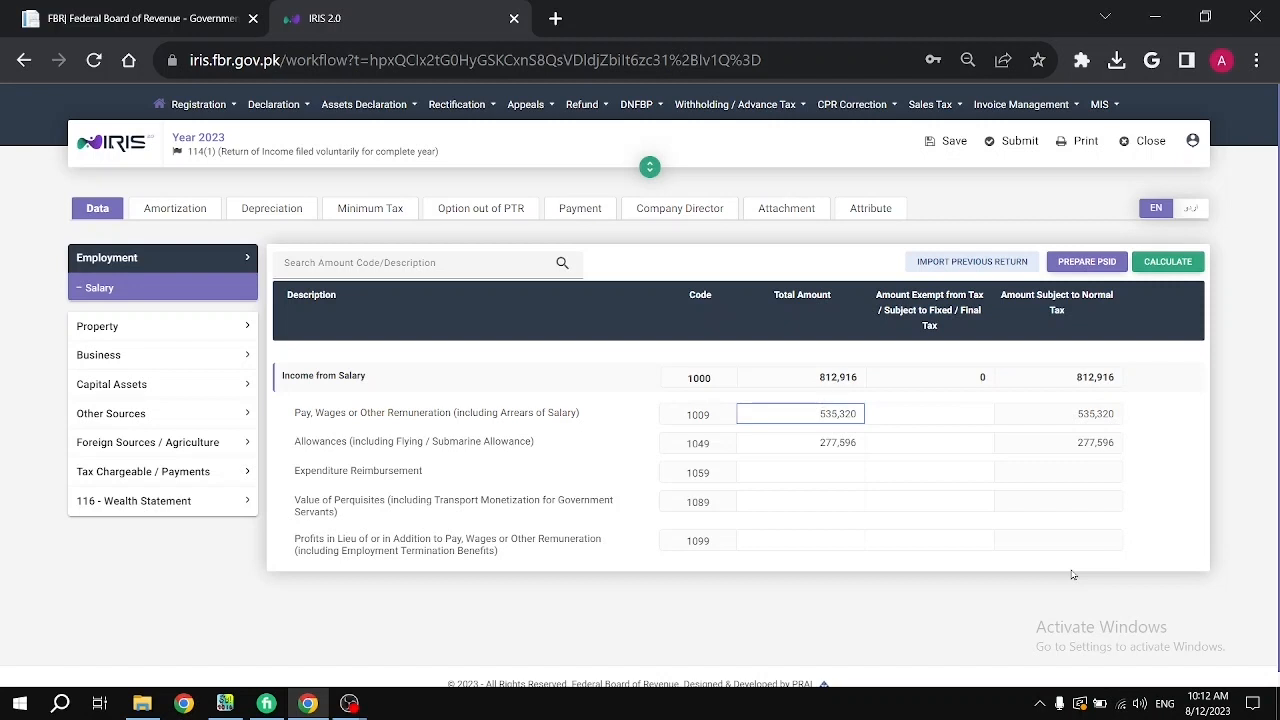
key(Tab)
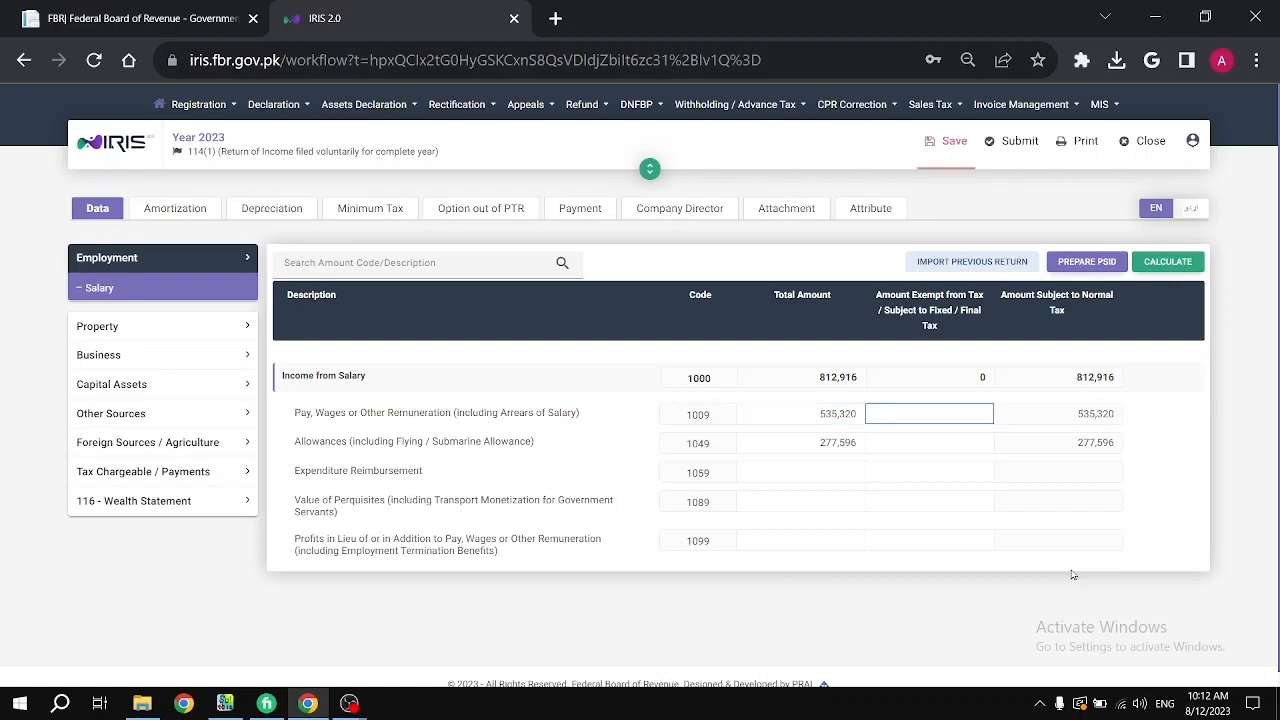
key(Tab)
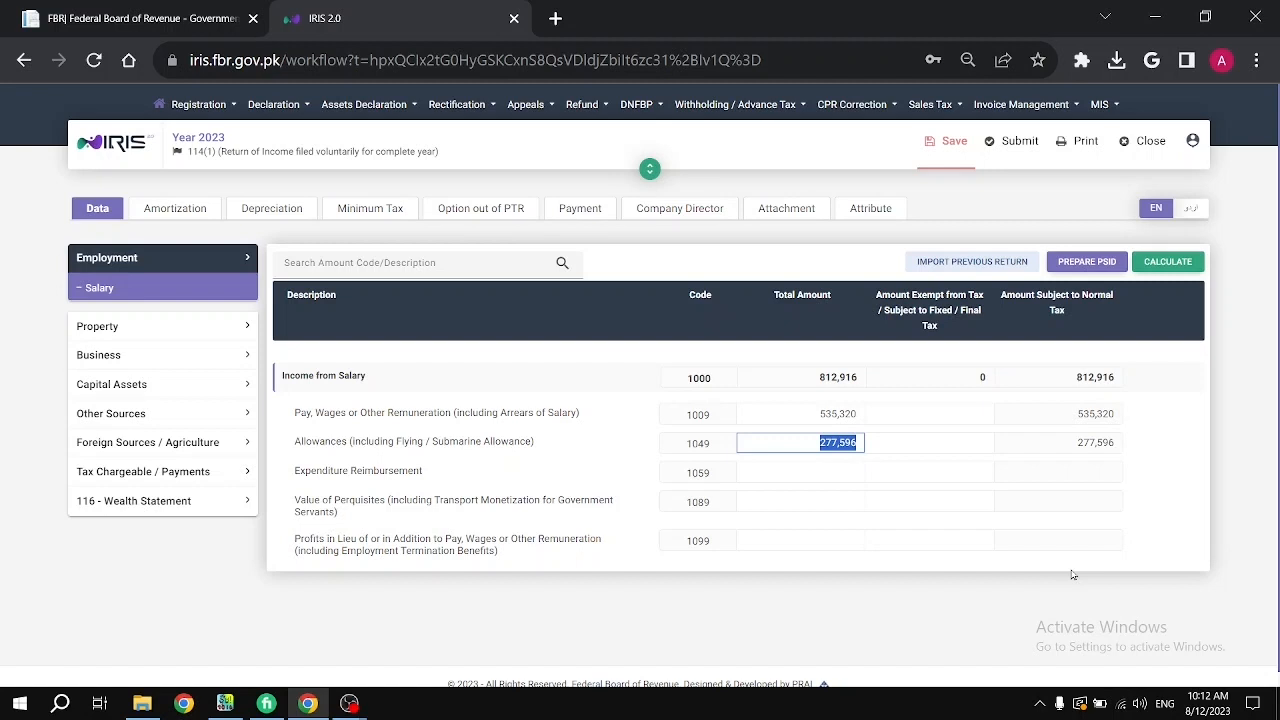
key(Tab)
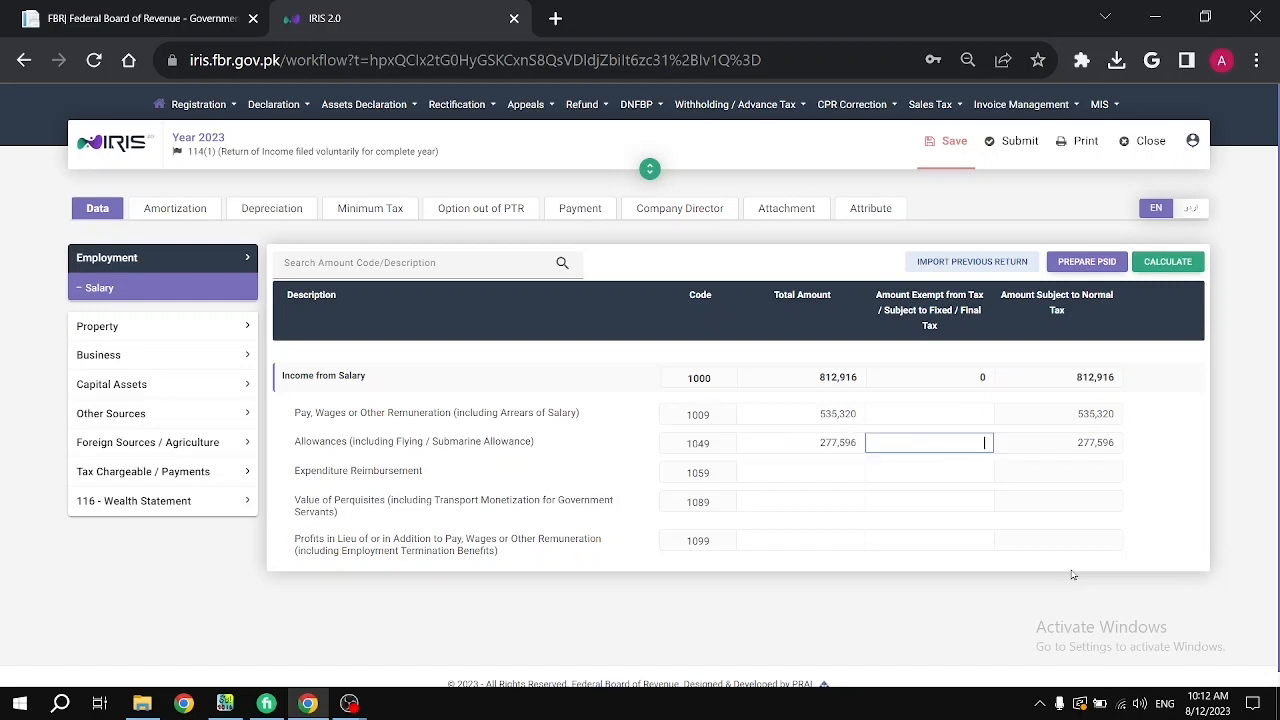
key(Tab)
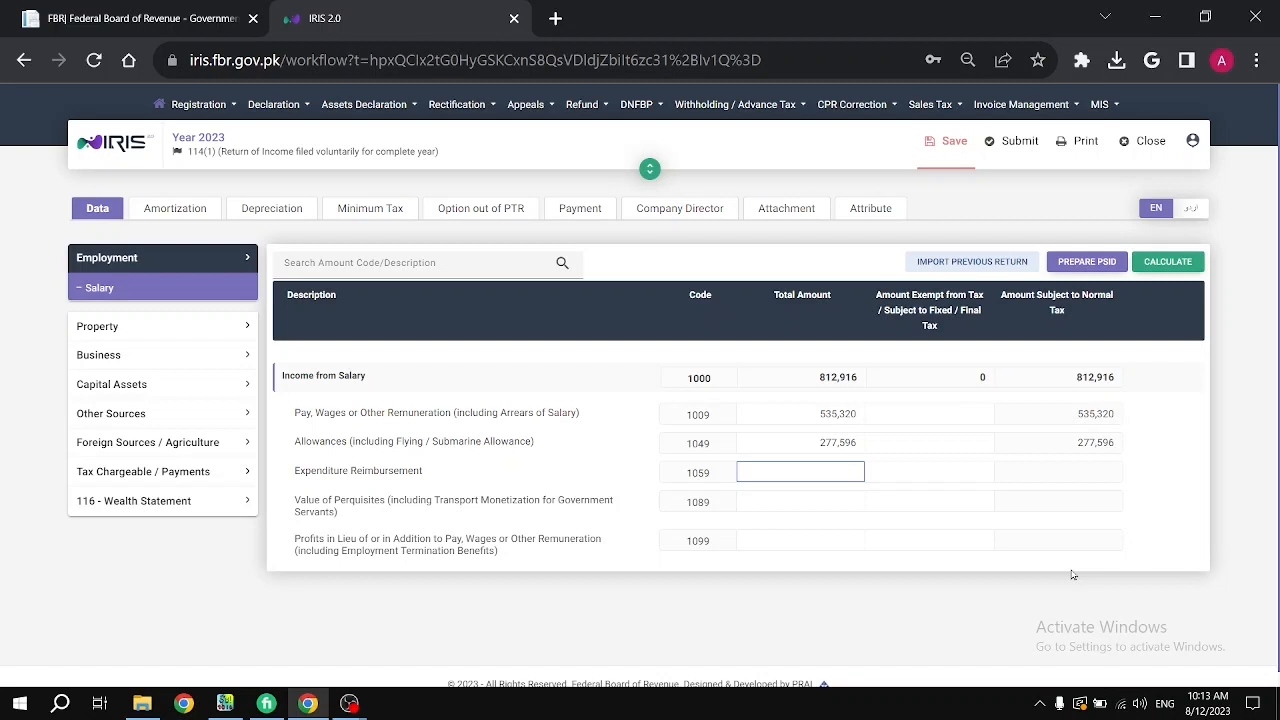
click(1176, 261)
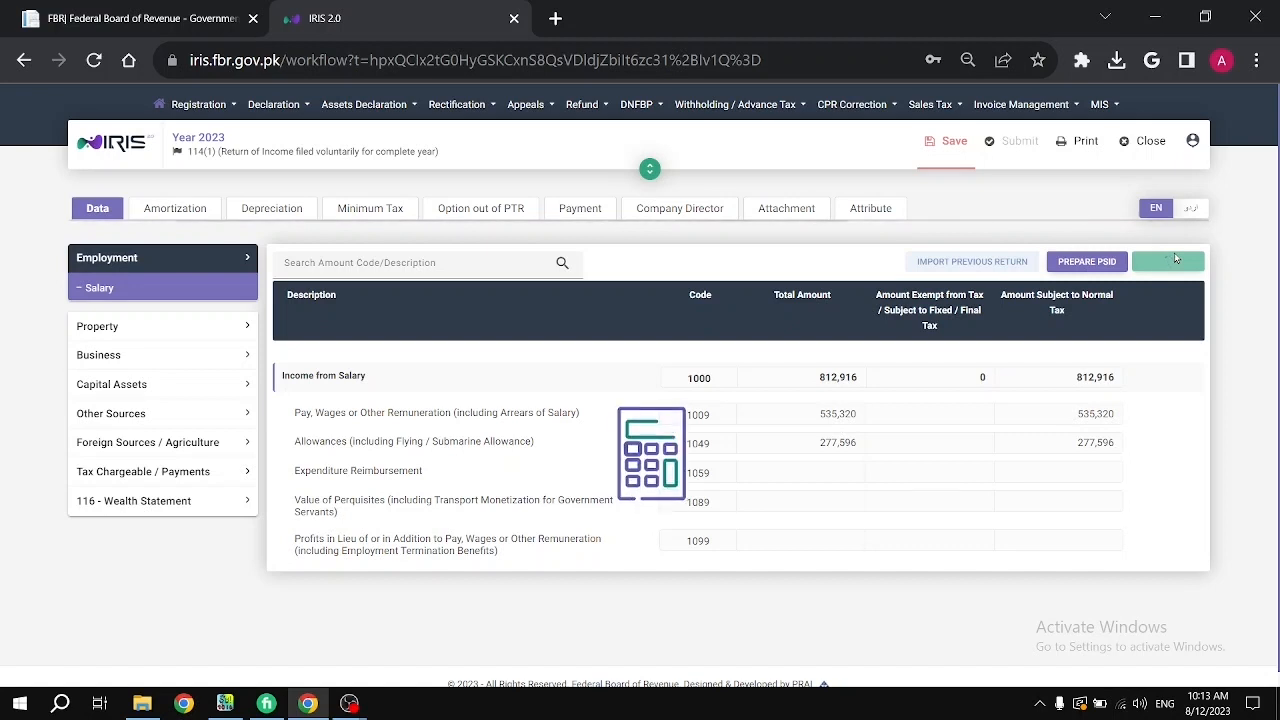
Examine the receipts and deductions entries in the return's Property section
click(153, 328)
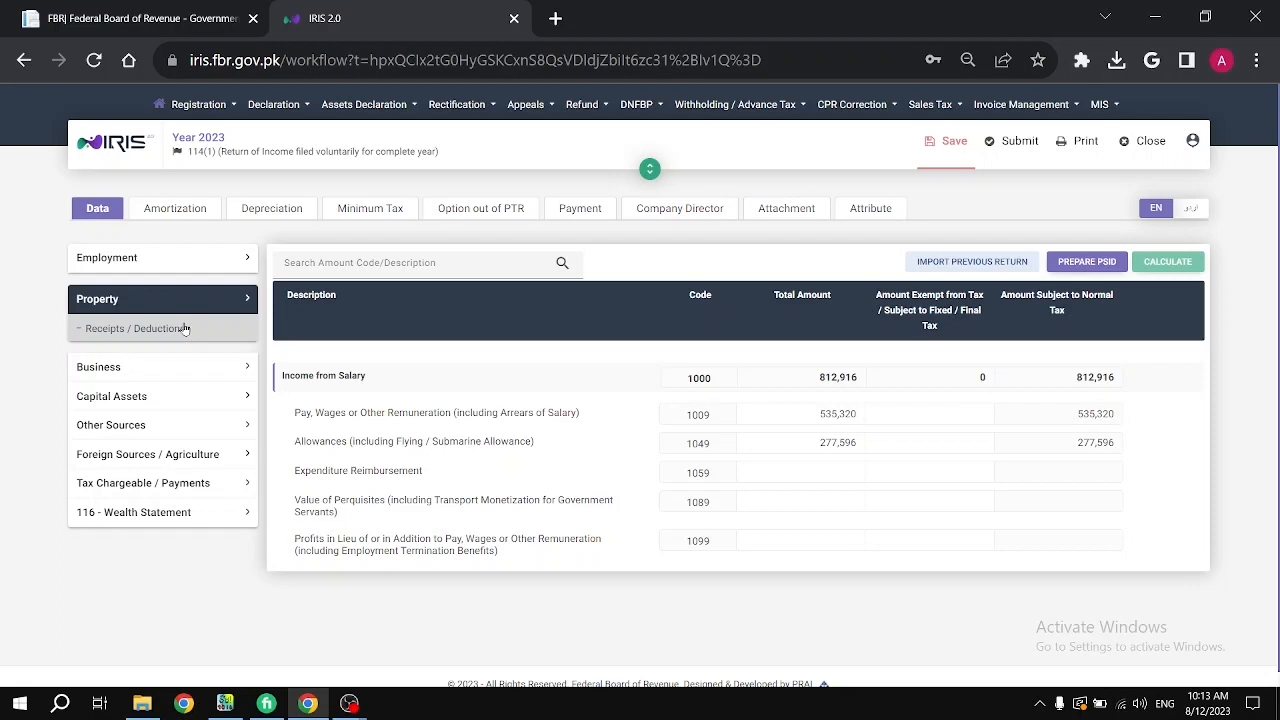
click(185, 328)
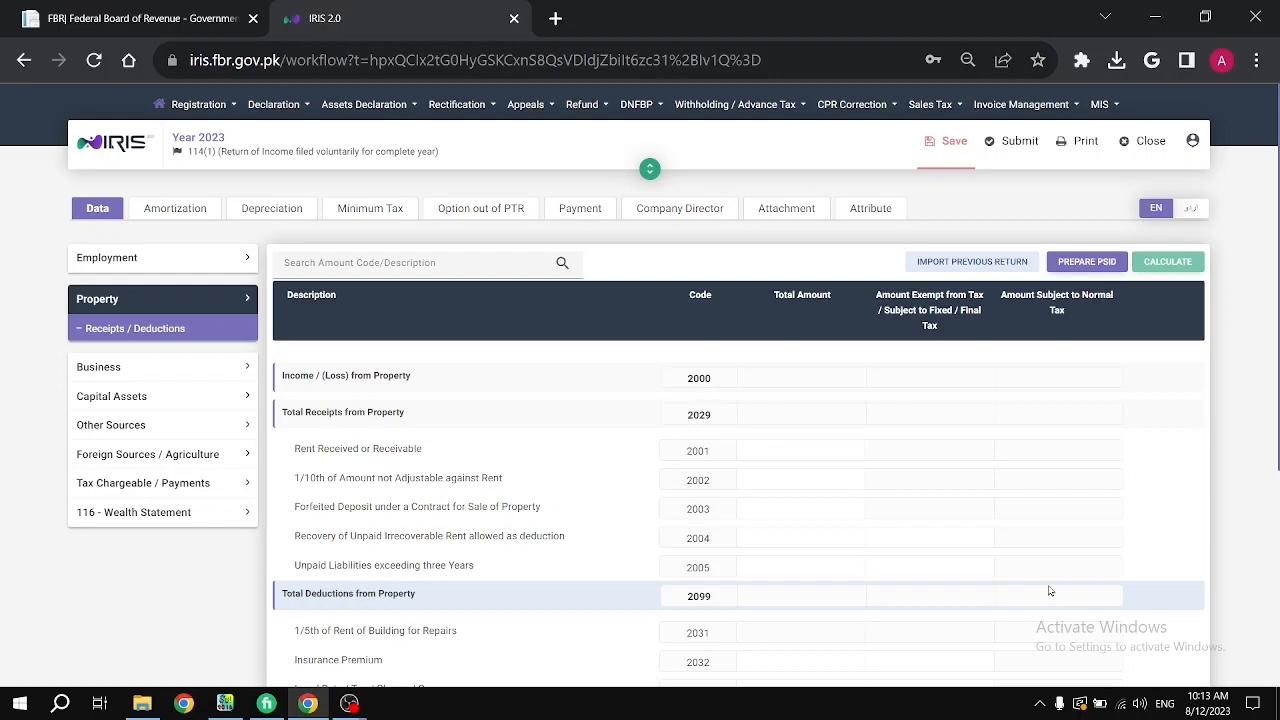
scroll(1049, 591, down, 5)
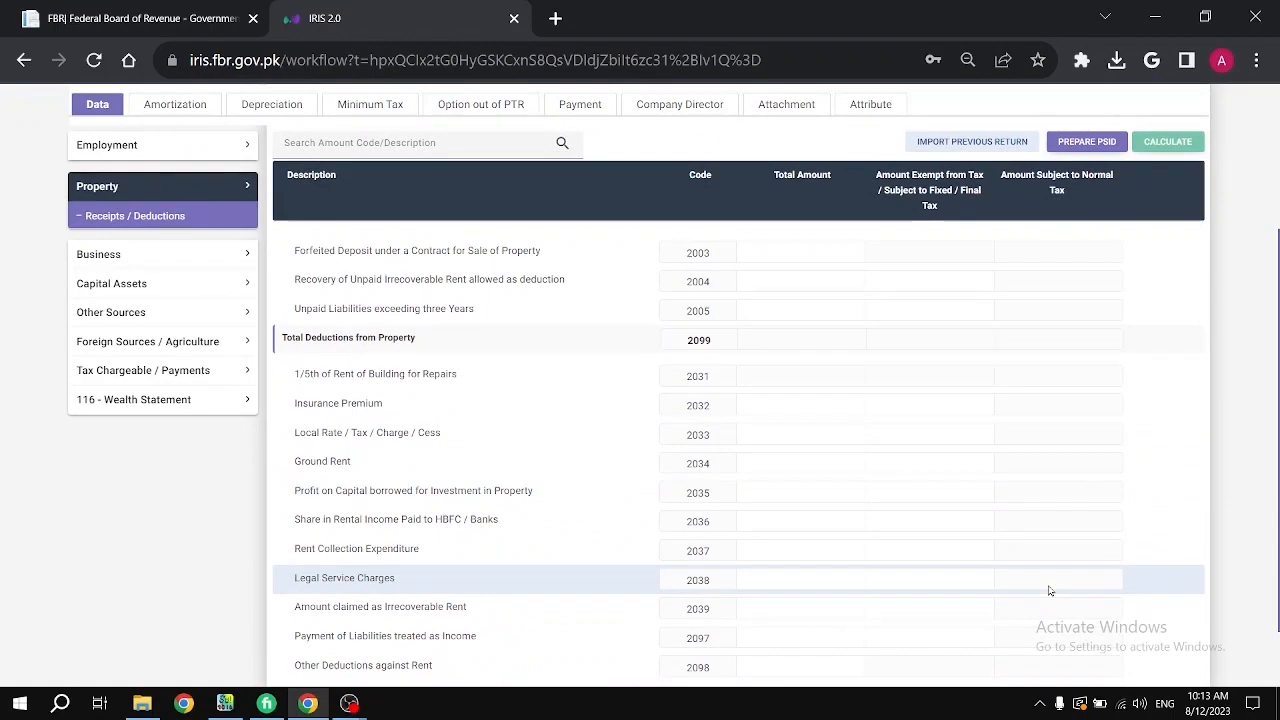
scroll(1049, 591, up, 3)
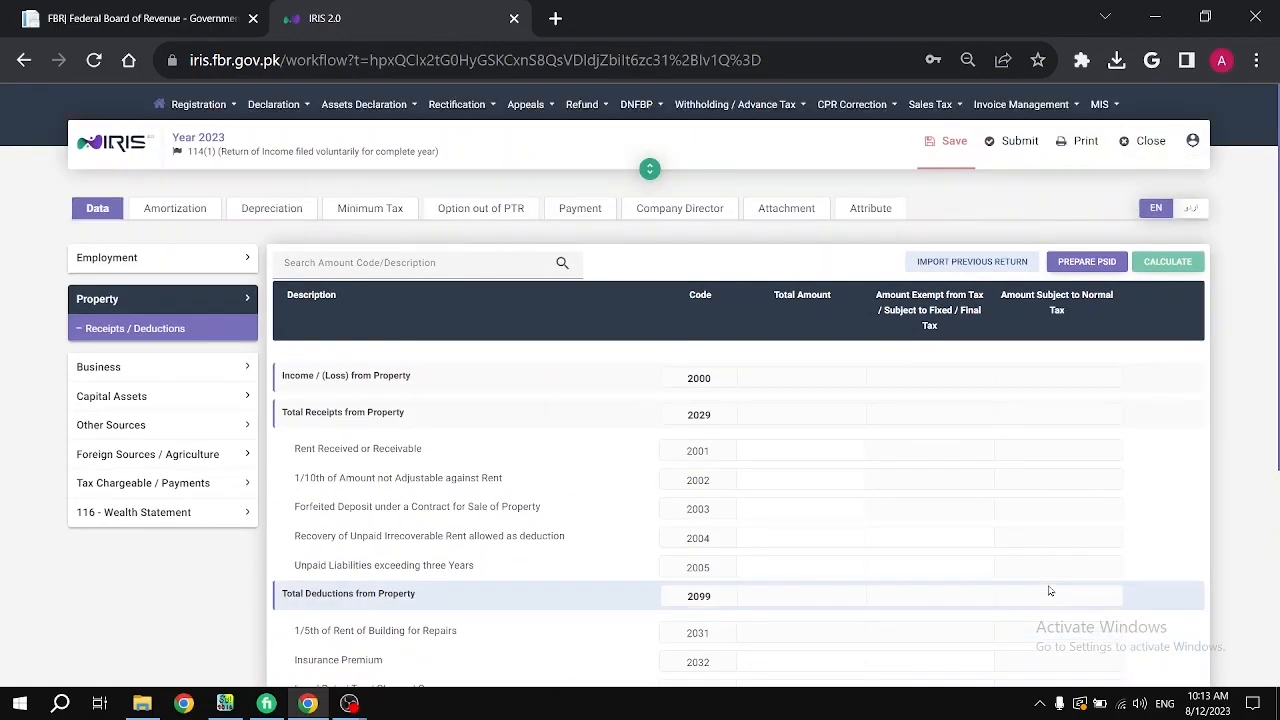
drag(1049, 591, 640, 482)
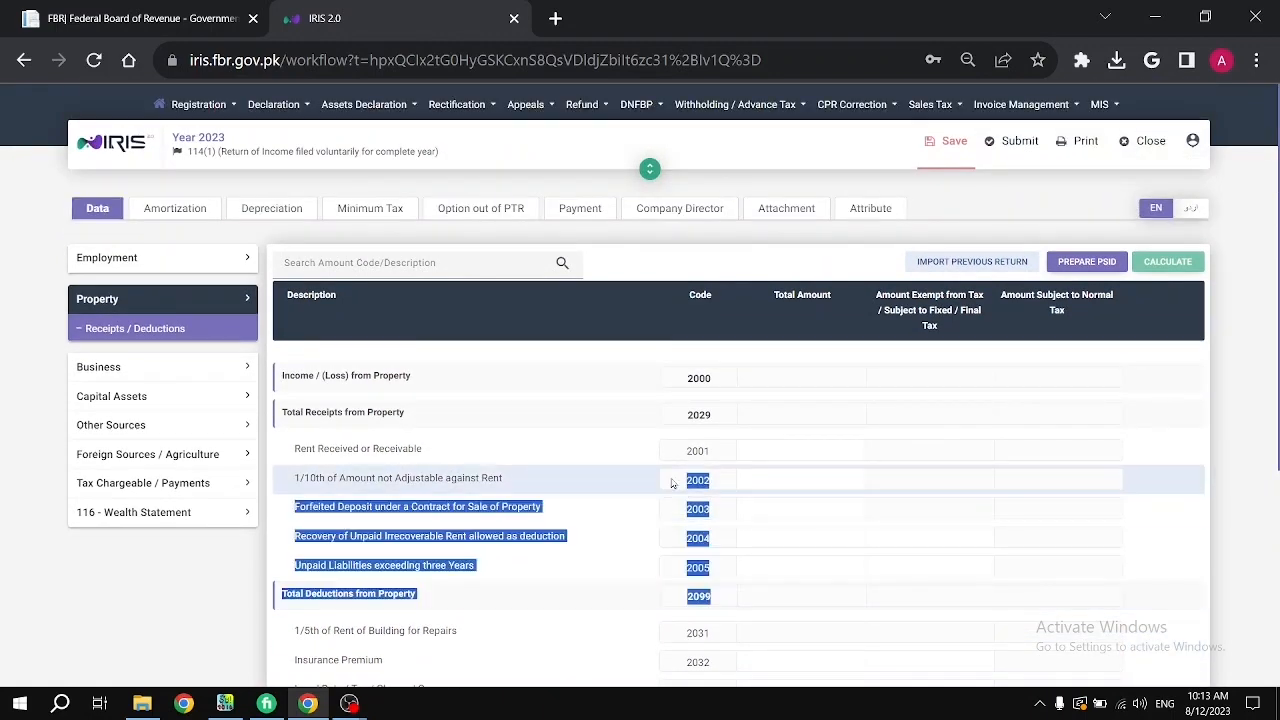
click(901, 482)
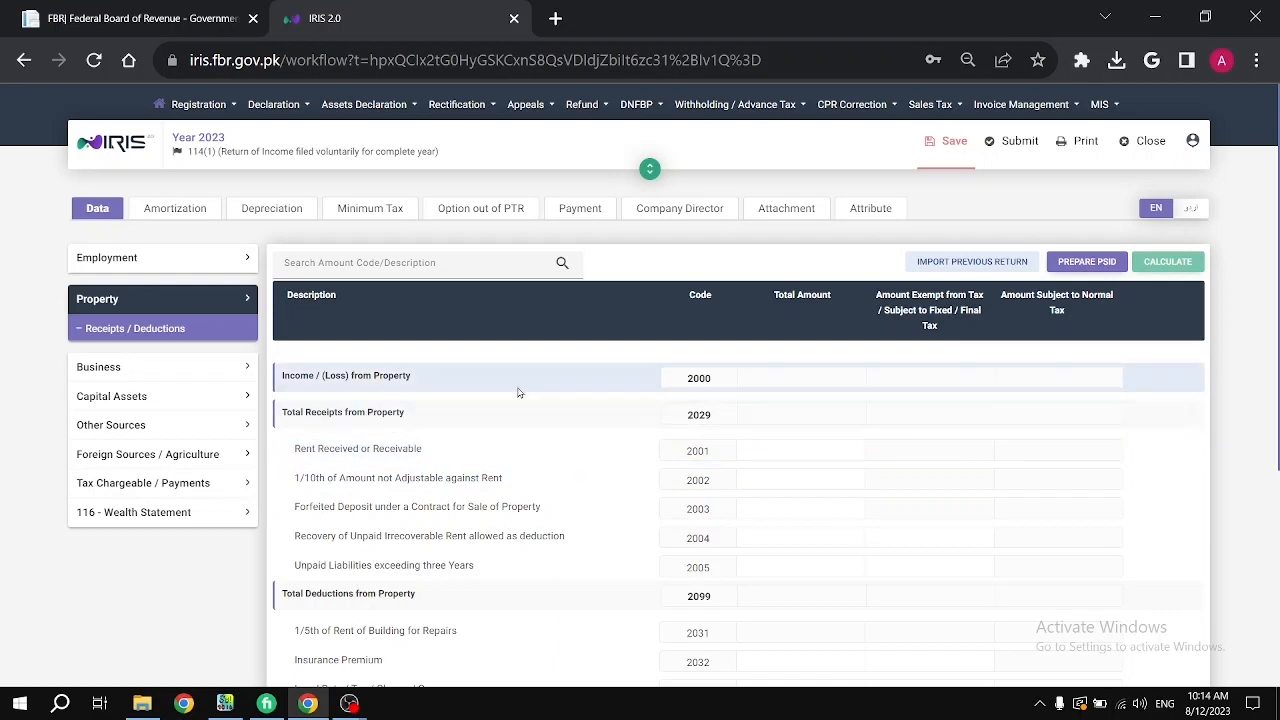
Look over the subsections available under Business and Capital Assets
click(188, 366)
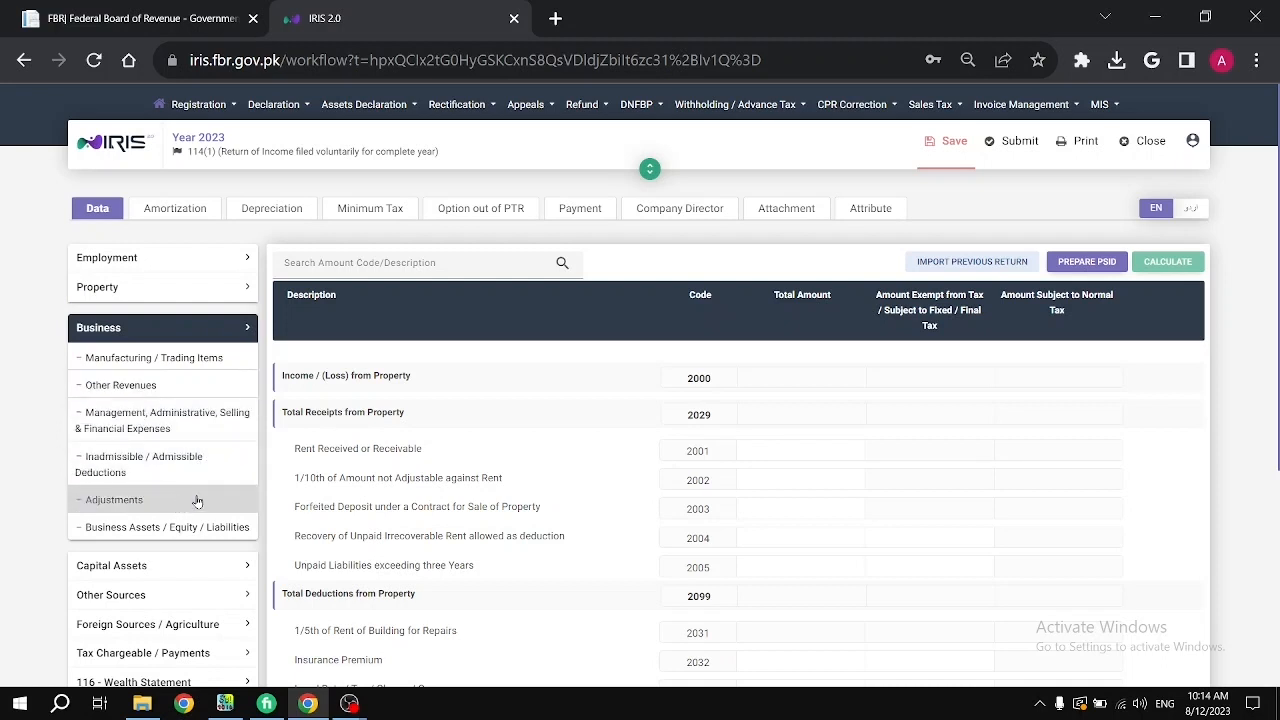
click(170, 327)
click(152, 345)
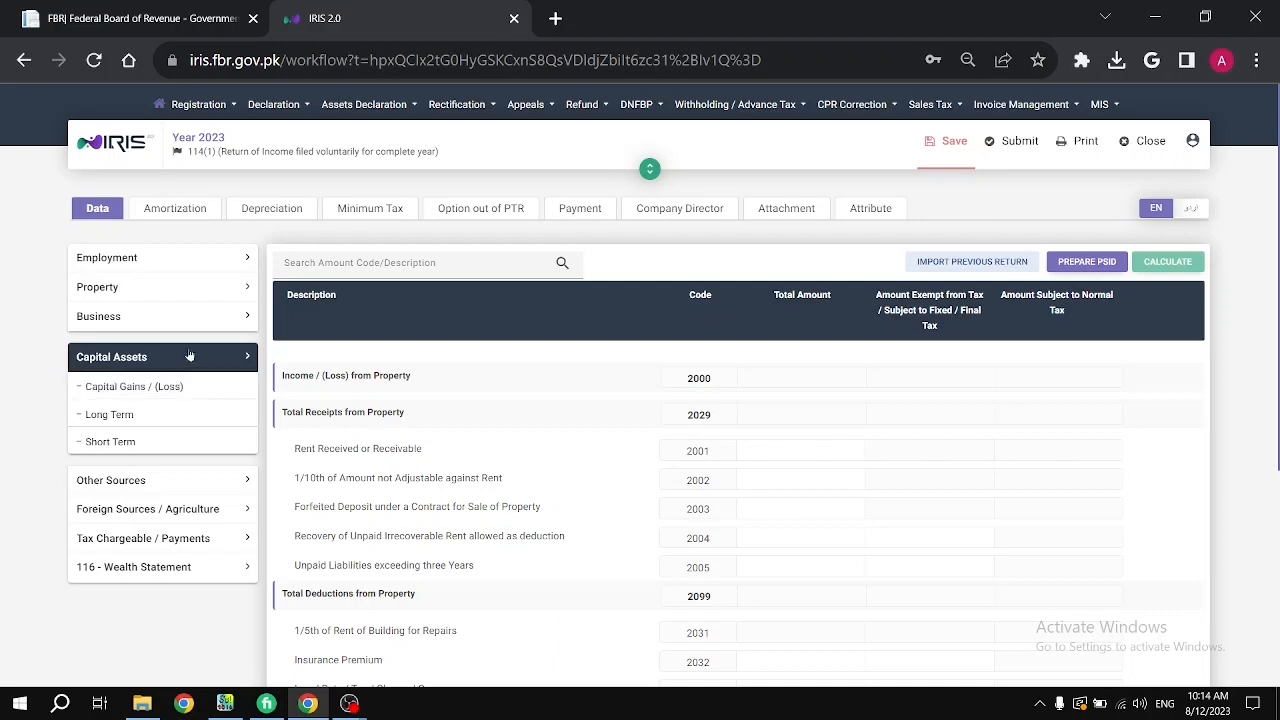
Open the receipts and deductions for Other Sources, check the Other Receipts total and exempt amounts, and recalculate the return
click(156, 372)
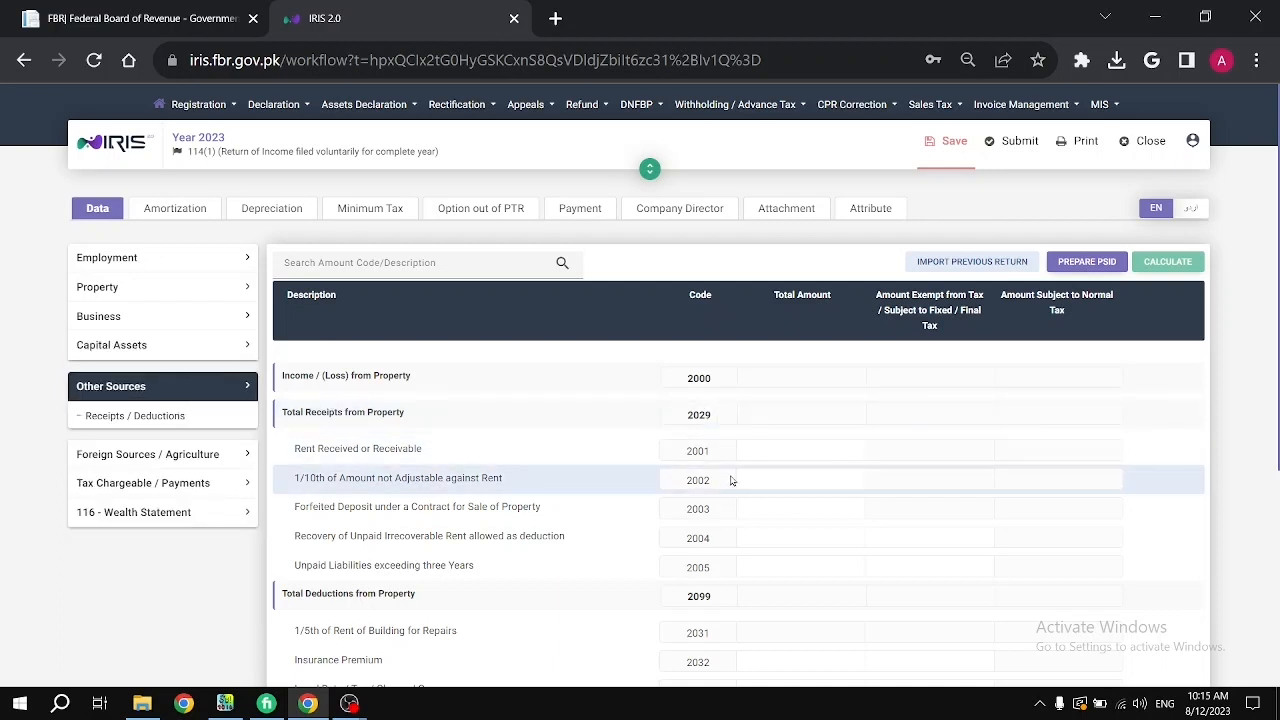
click(110, 418)
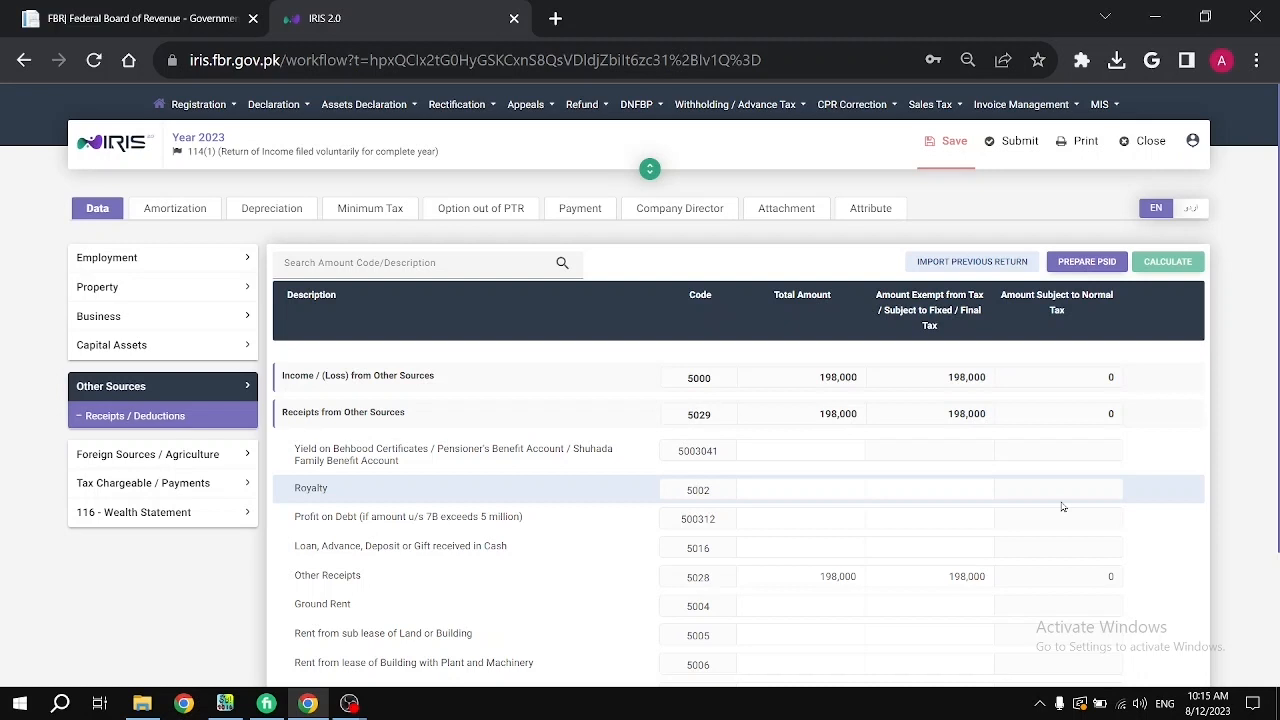
click(824, 579)
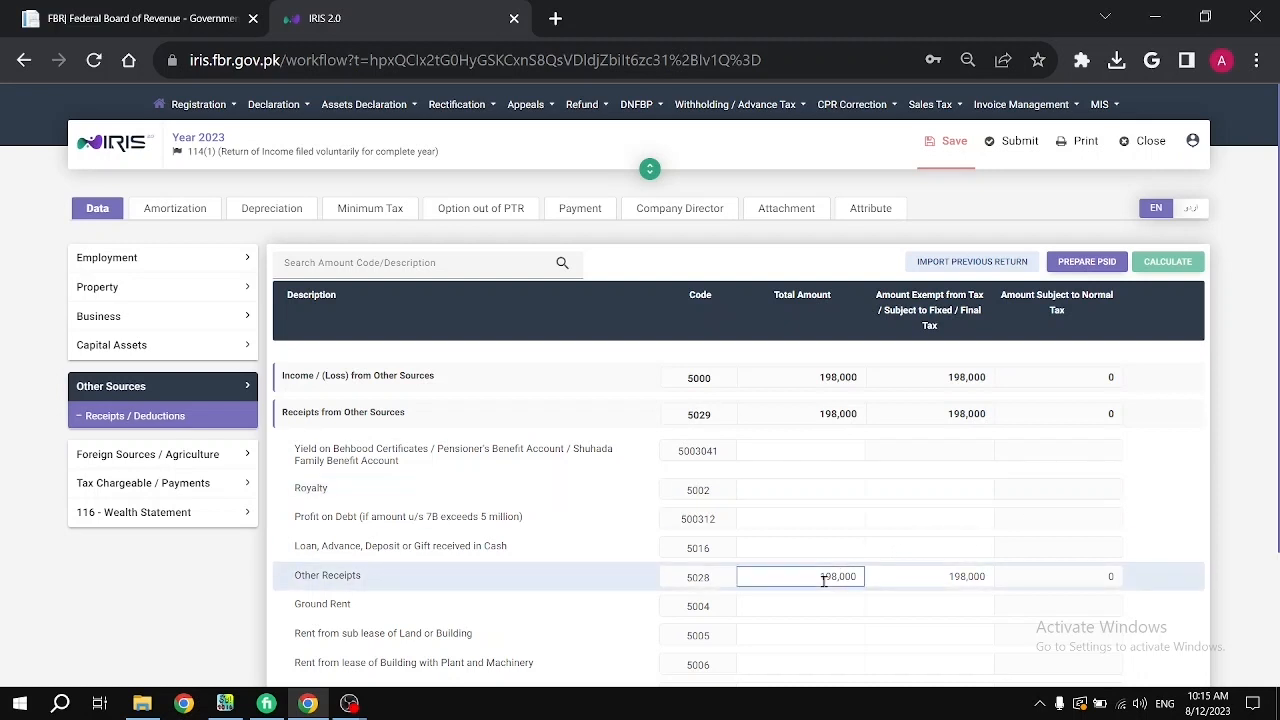
click(930, 577)
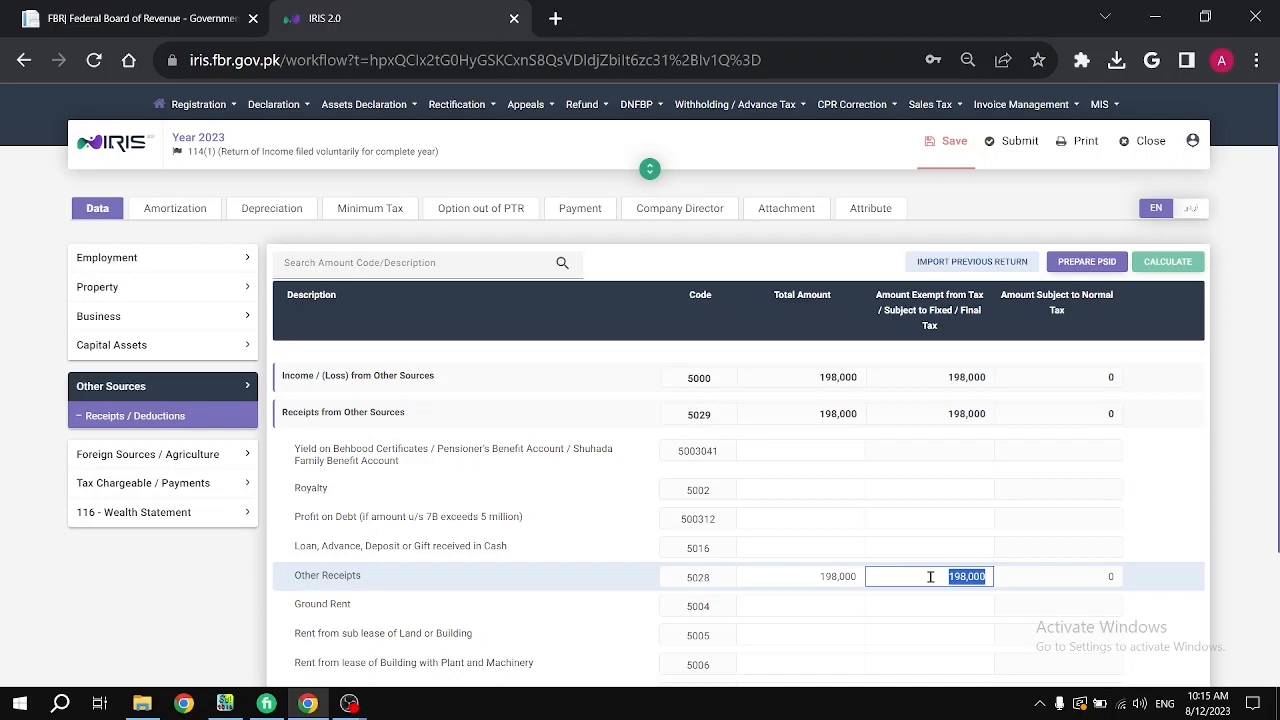
key(Tab)
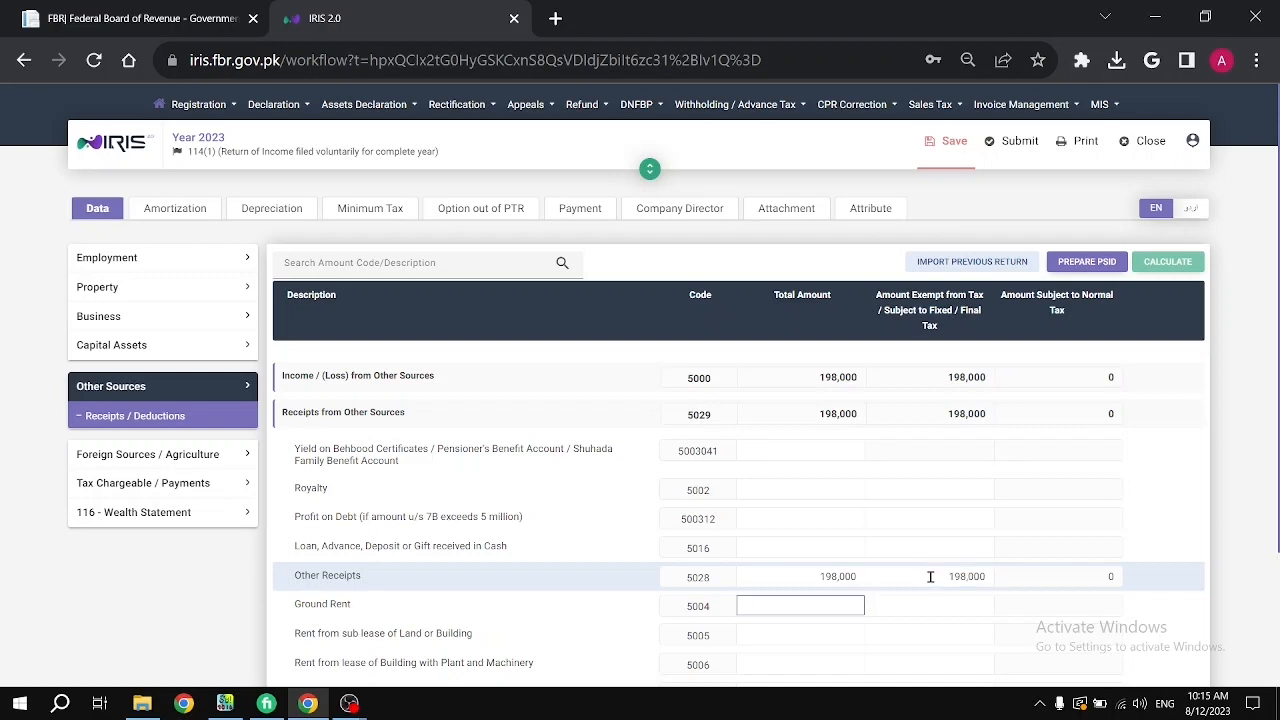
click(1166, 262)
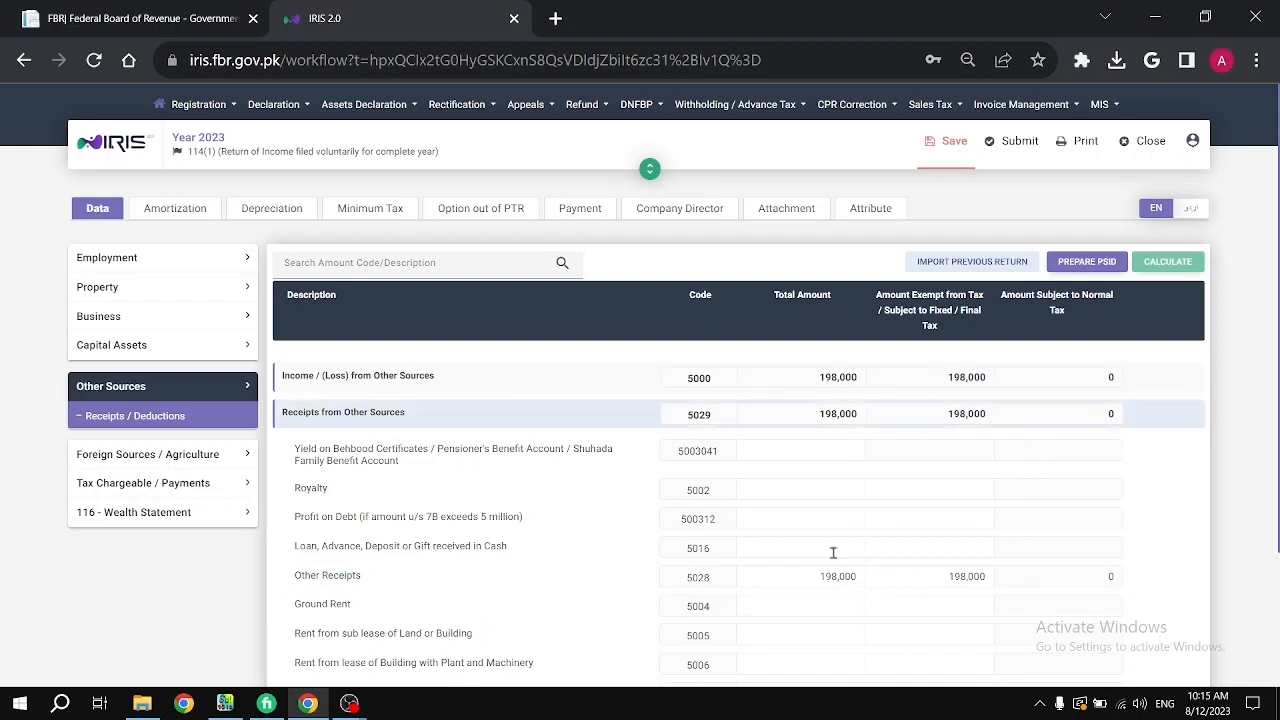
click(809, 572)
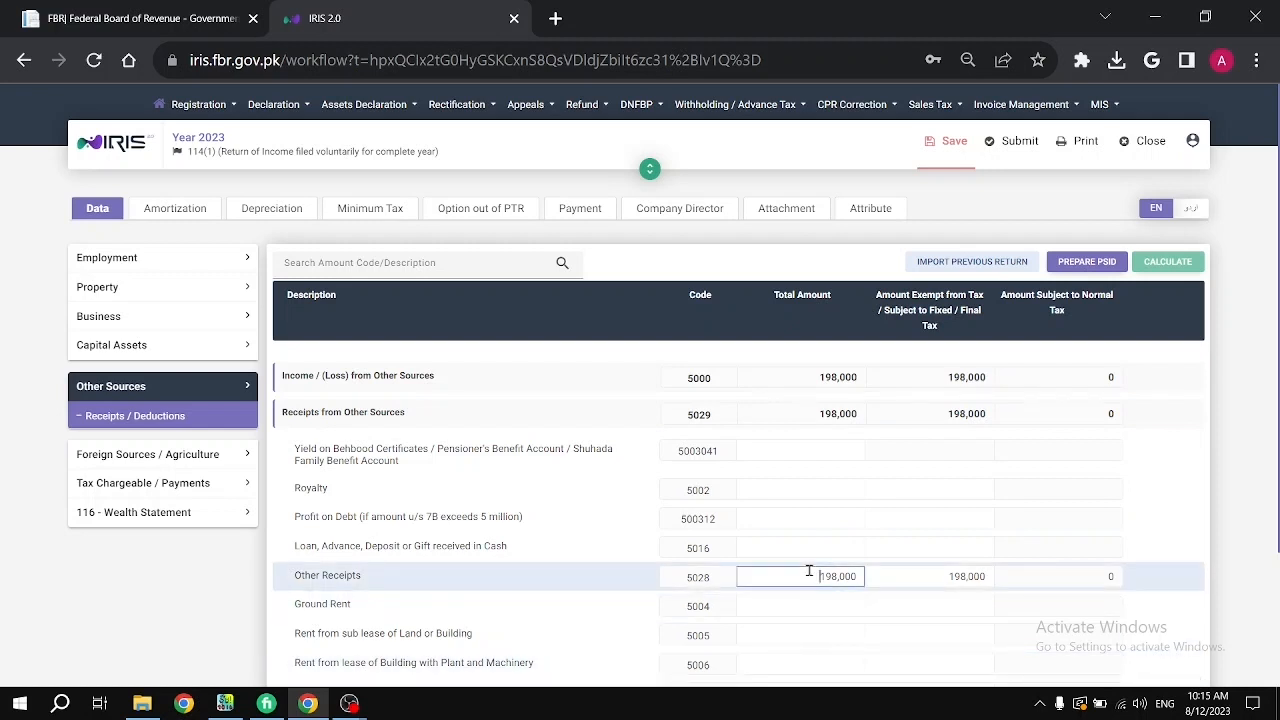
Clear the total and exempt amounts of Other Receipts under Other Sources and recalculate the return
key(Delete)
key(Delete)
key(Delete)
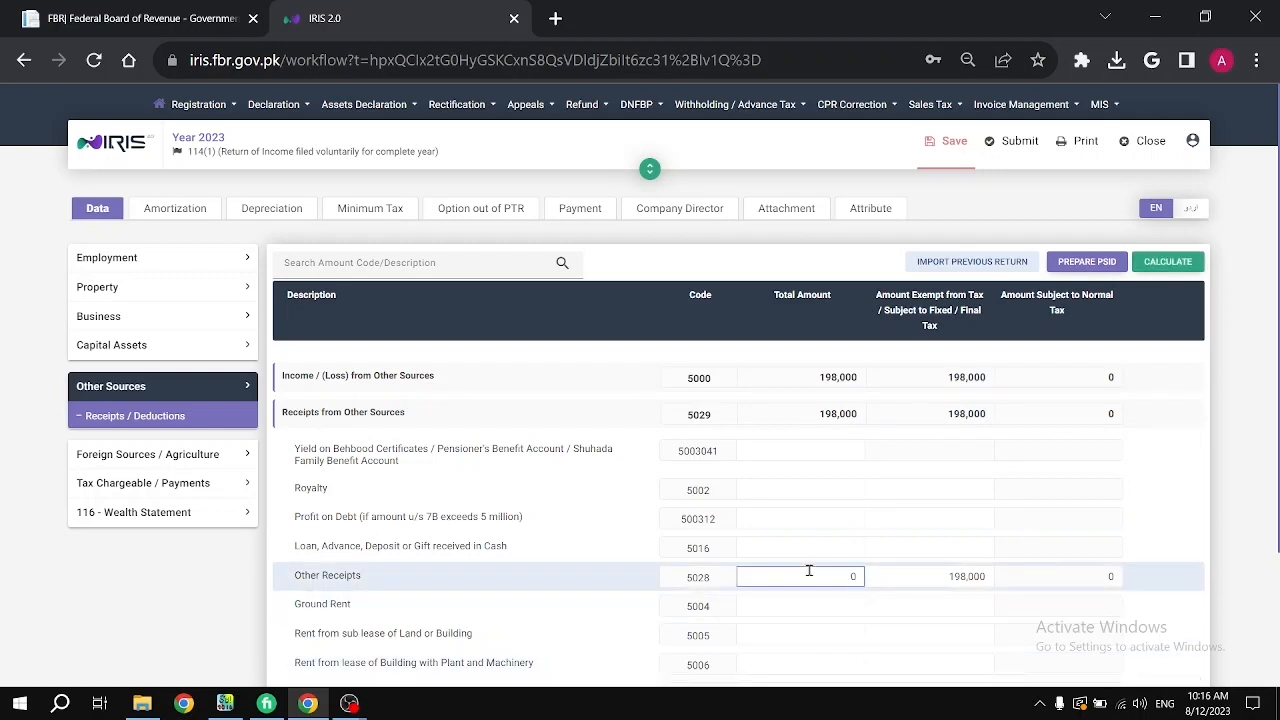
key(Tab)
key(Delete)
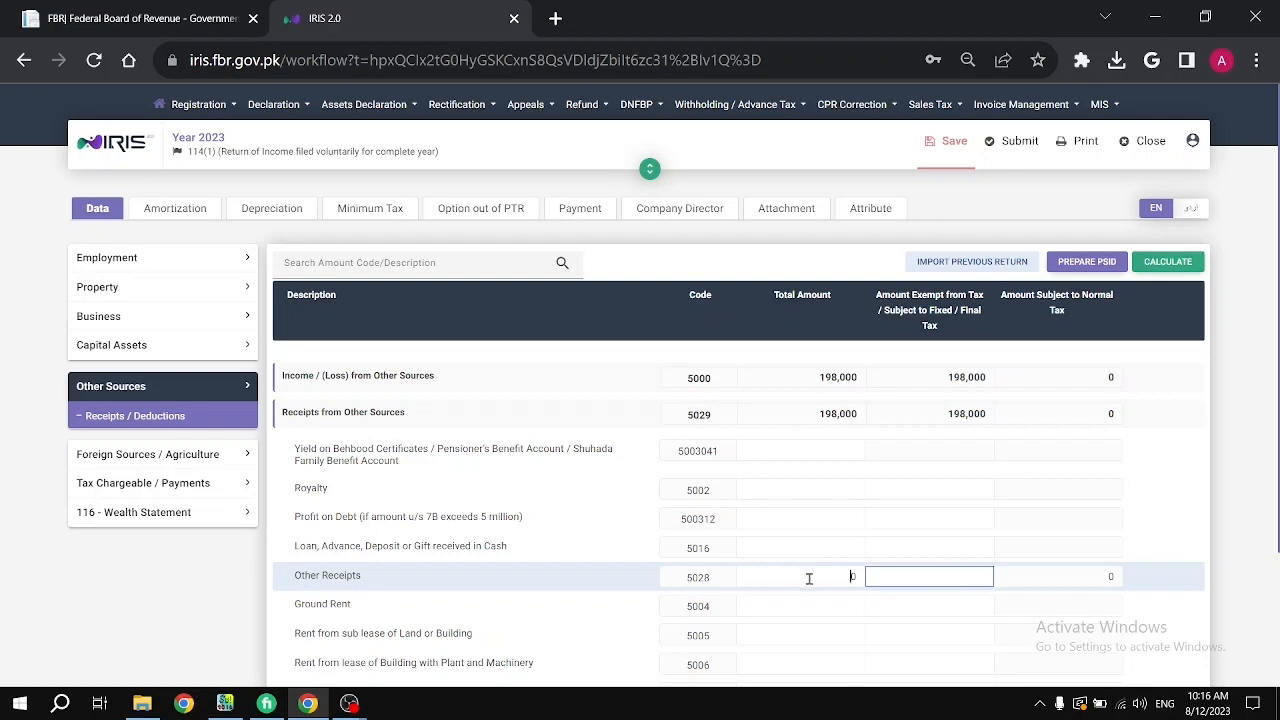
click(809, 578)
click(1157, 263)
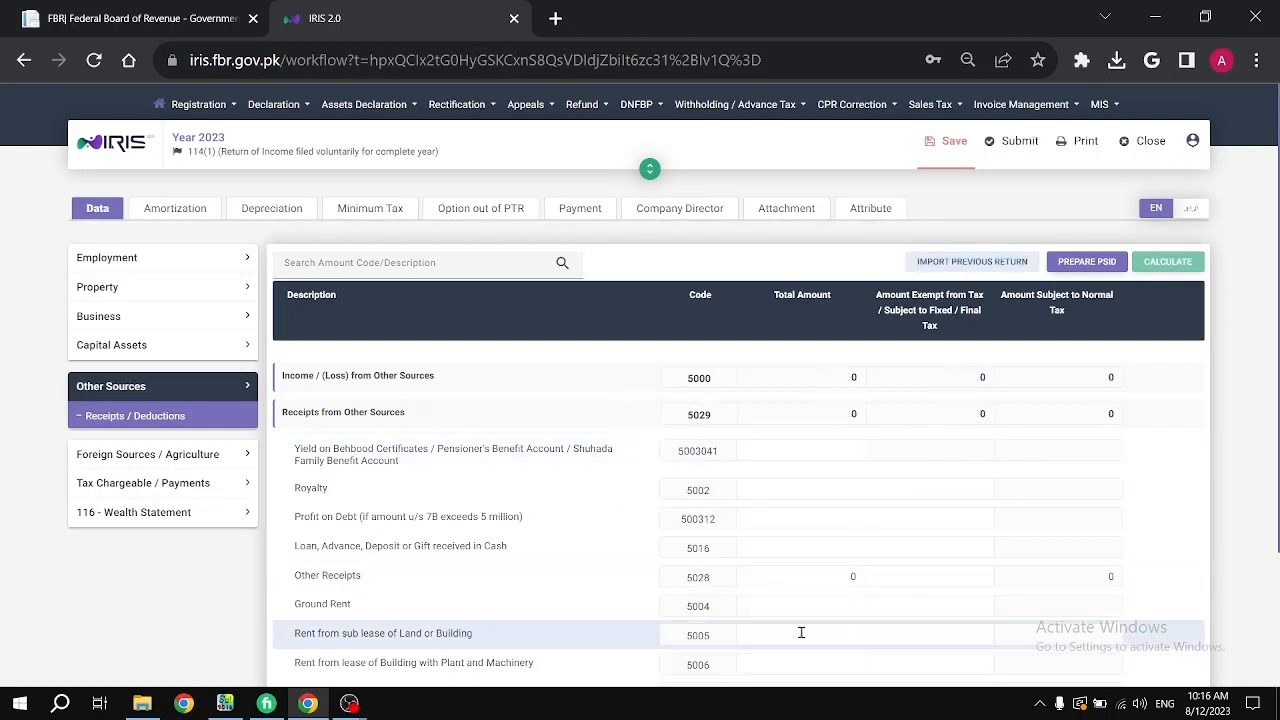
Enter 198,000 as both the total and the exempt amount of Other Receipts, recalculate, and save the return
click(845, 576)
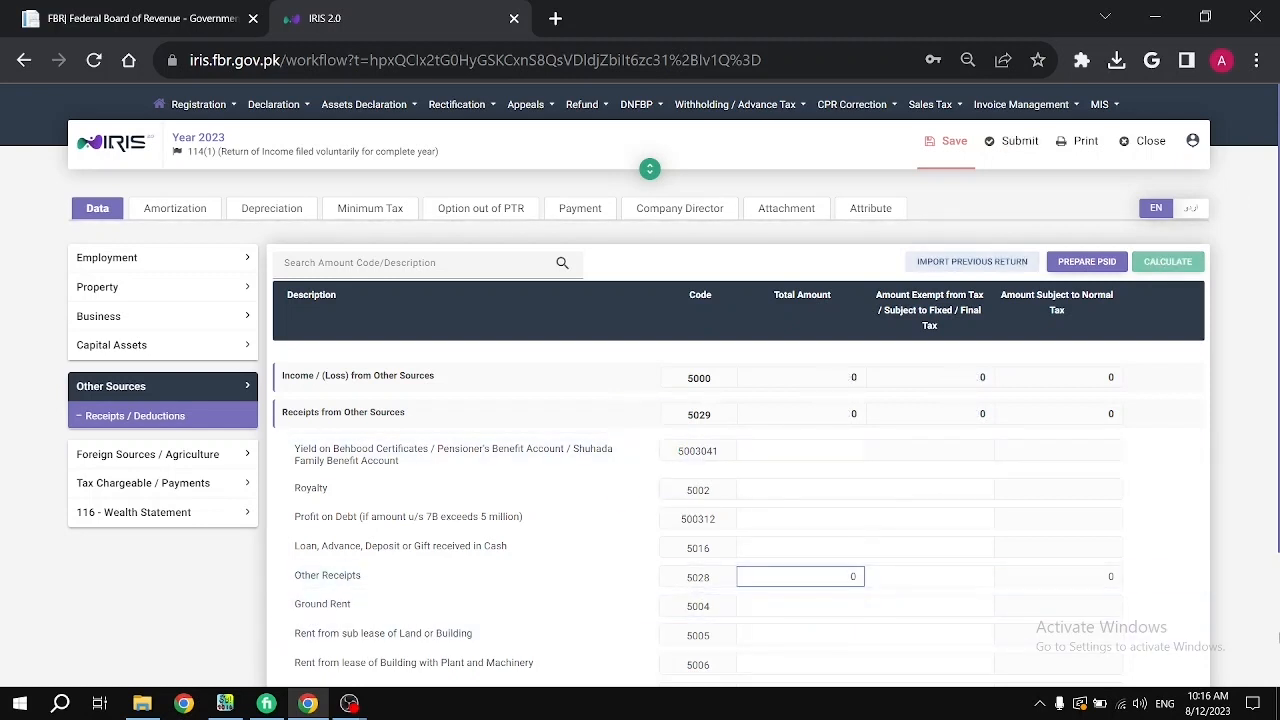
key(BackSpace)
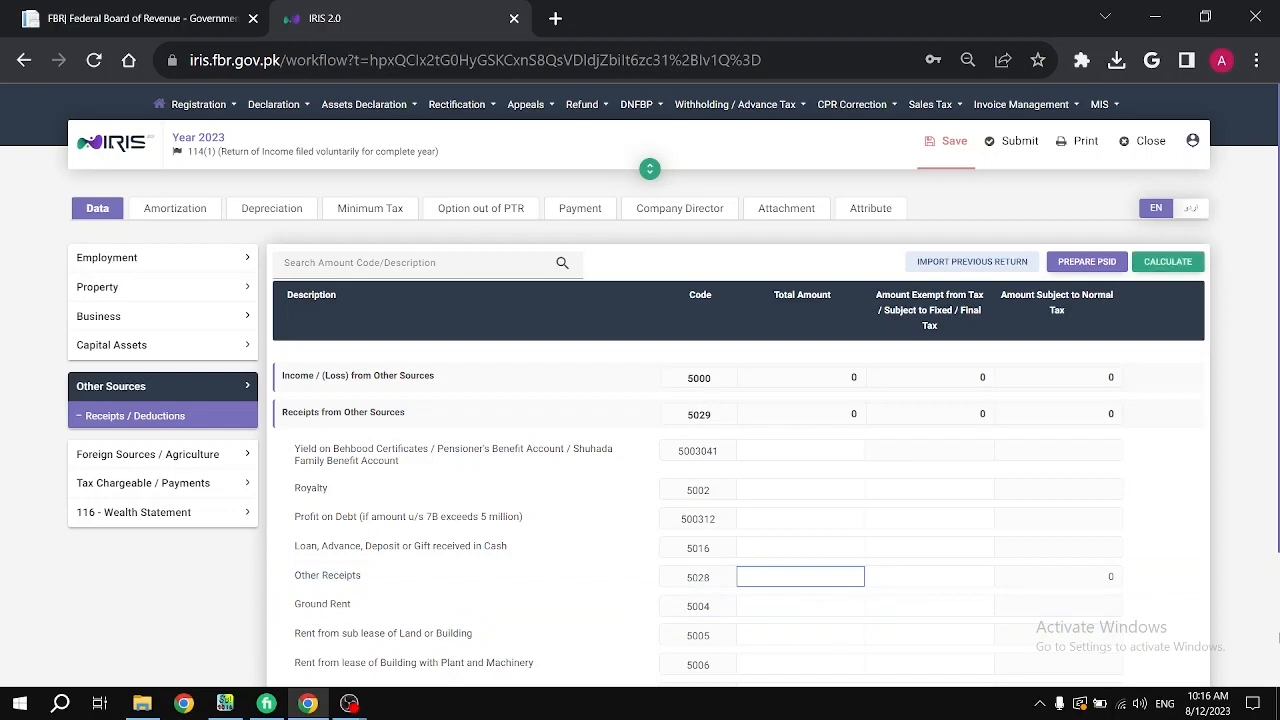
text(198,000)
key(Tab)
text(198,00)
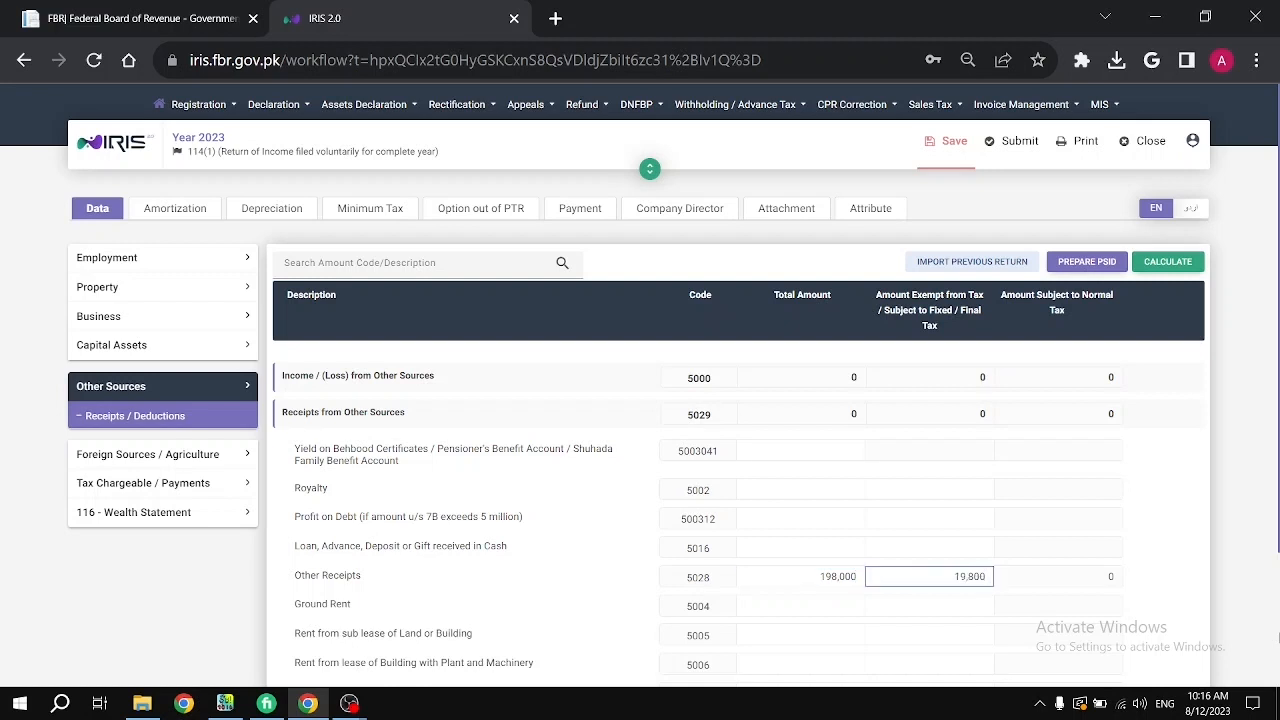
text(0)
key(Tab)
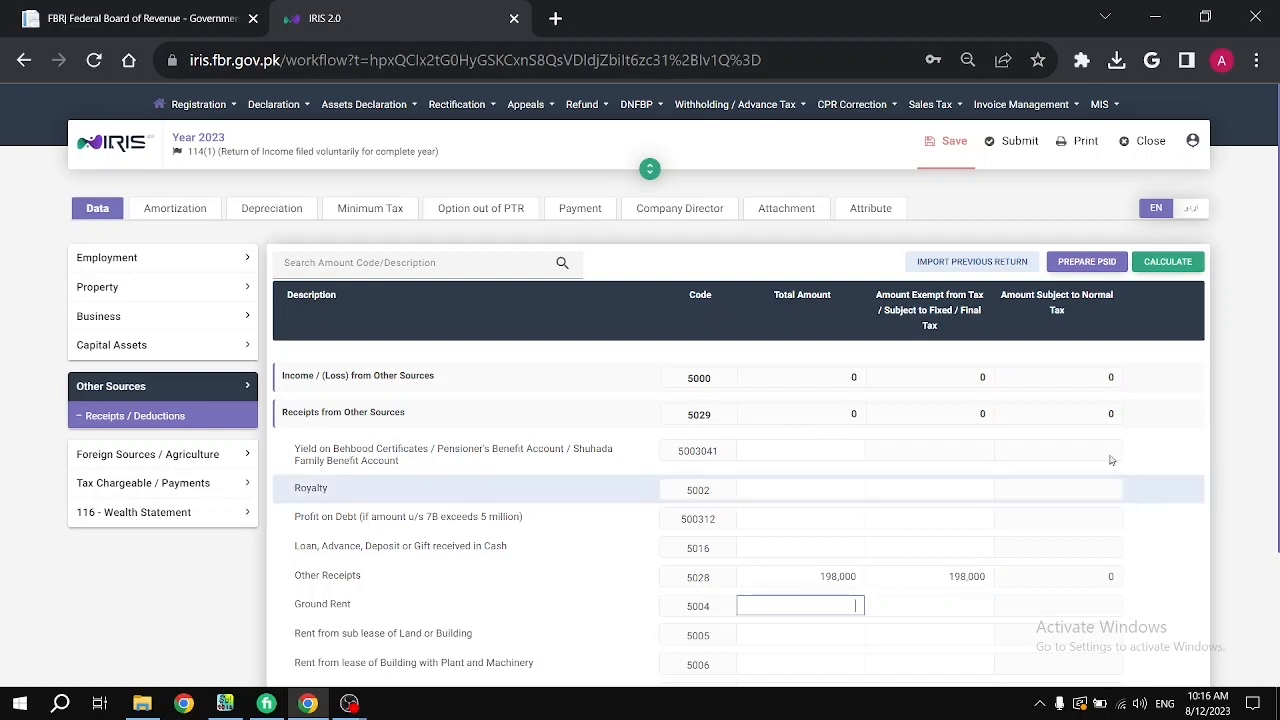
click(1157, 261)
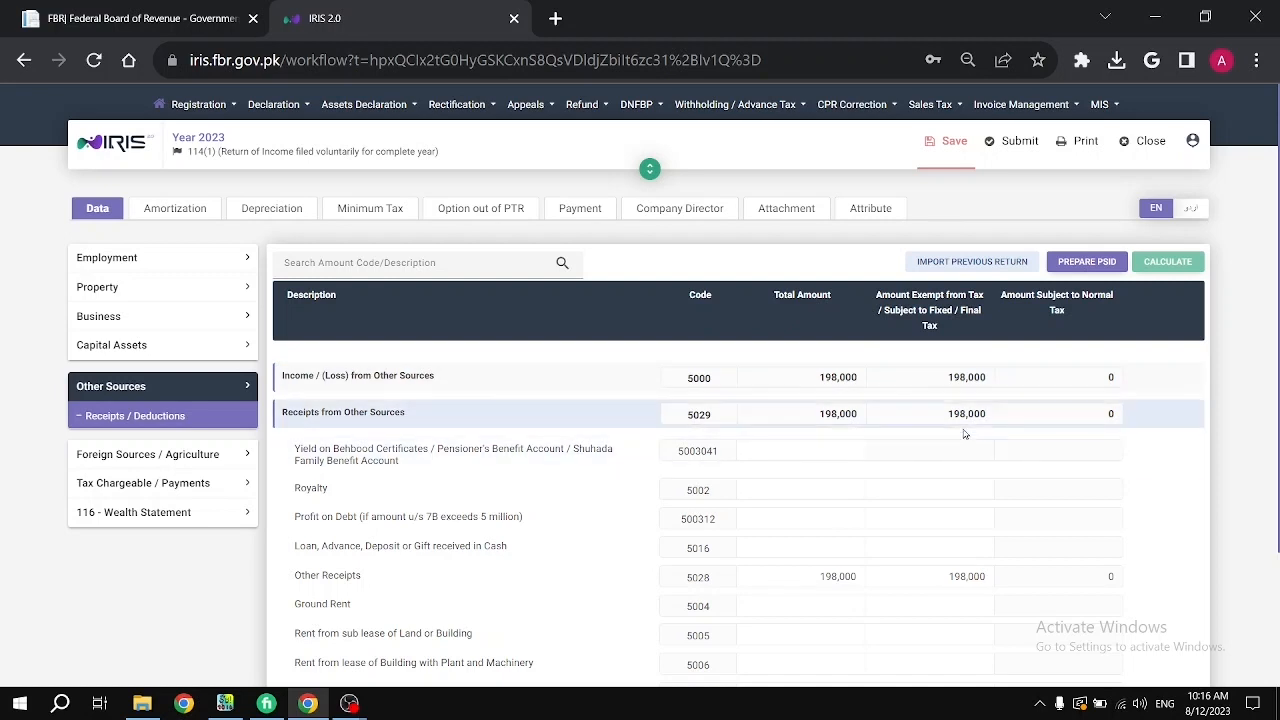
click(951, 143)
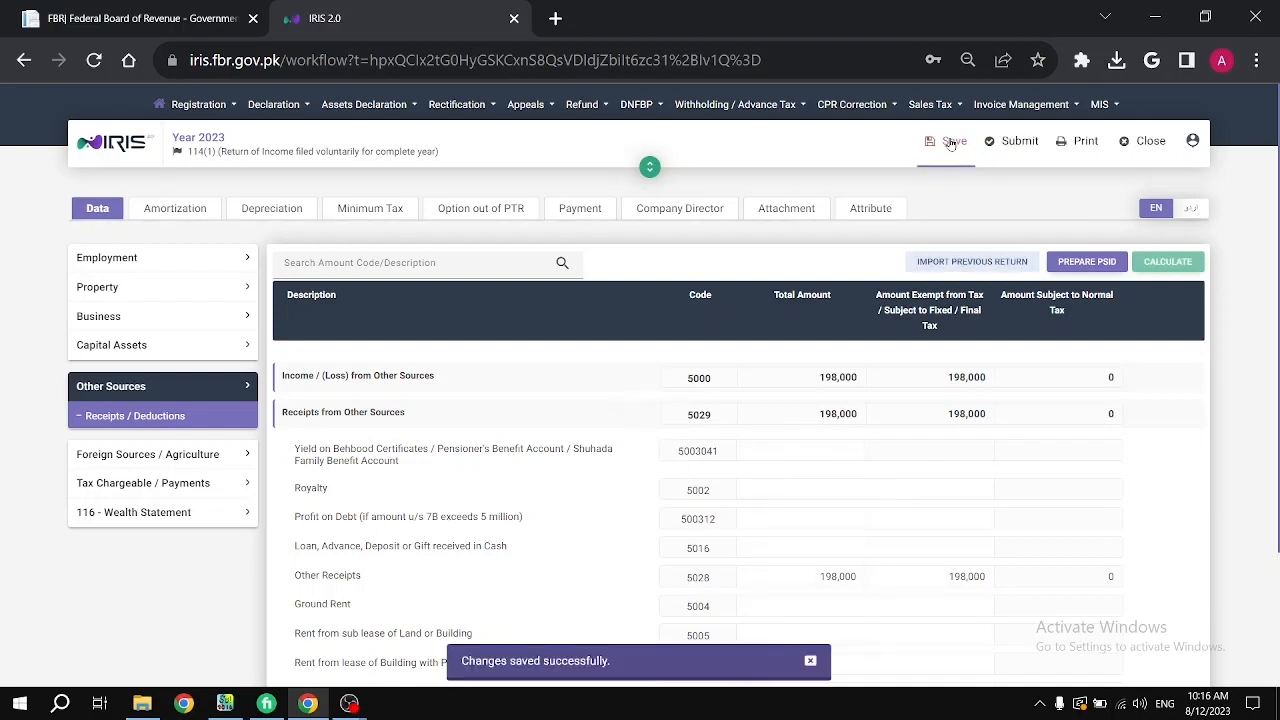
Look over the Foreign Sources / Agriculture subsections and the Tax Chargeable and Tax Reductions entries
click(169, 457)
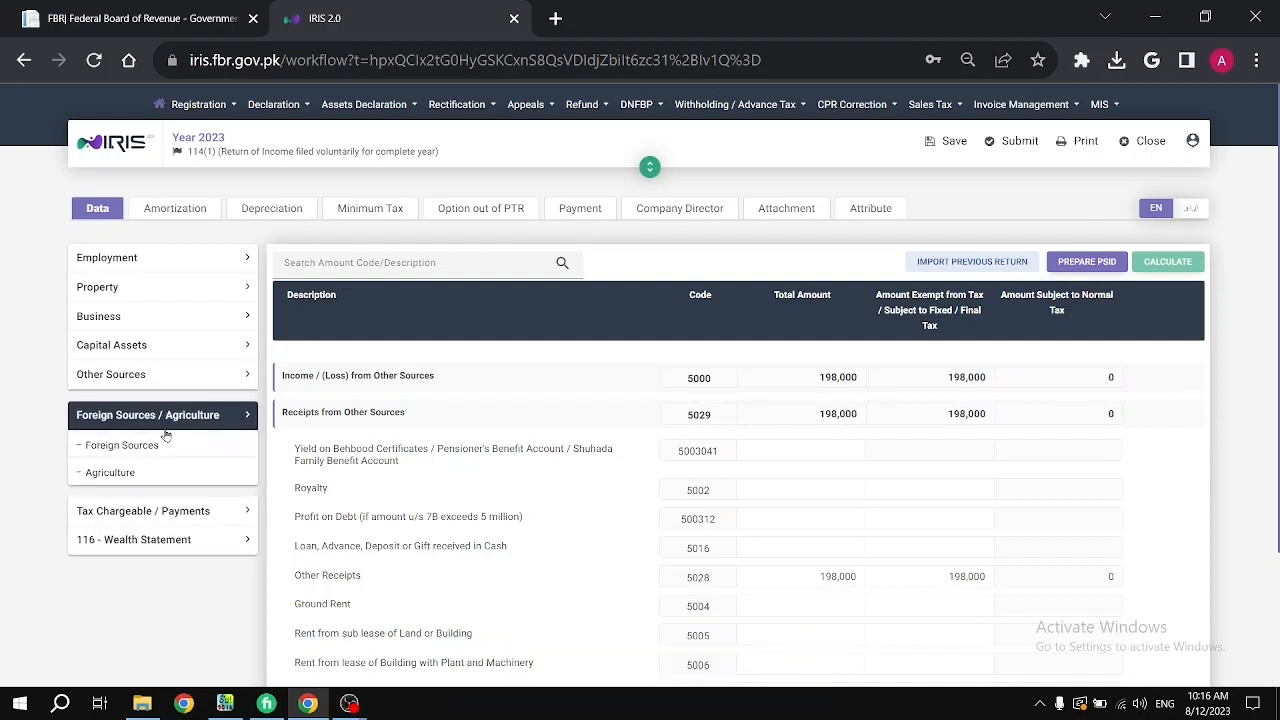
click(176, 420)
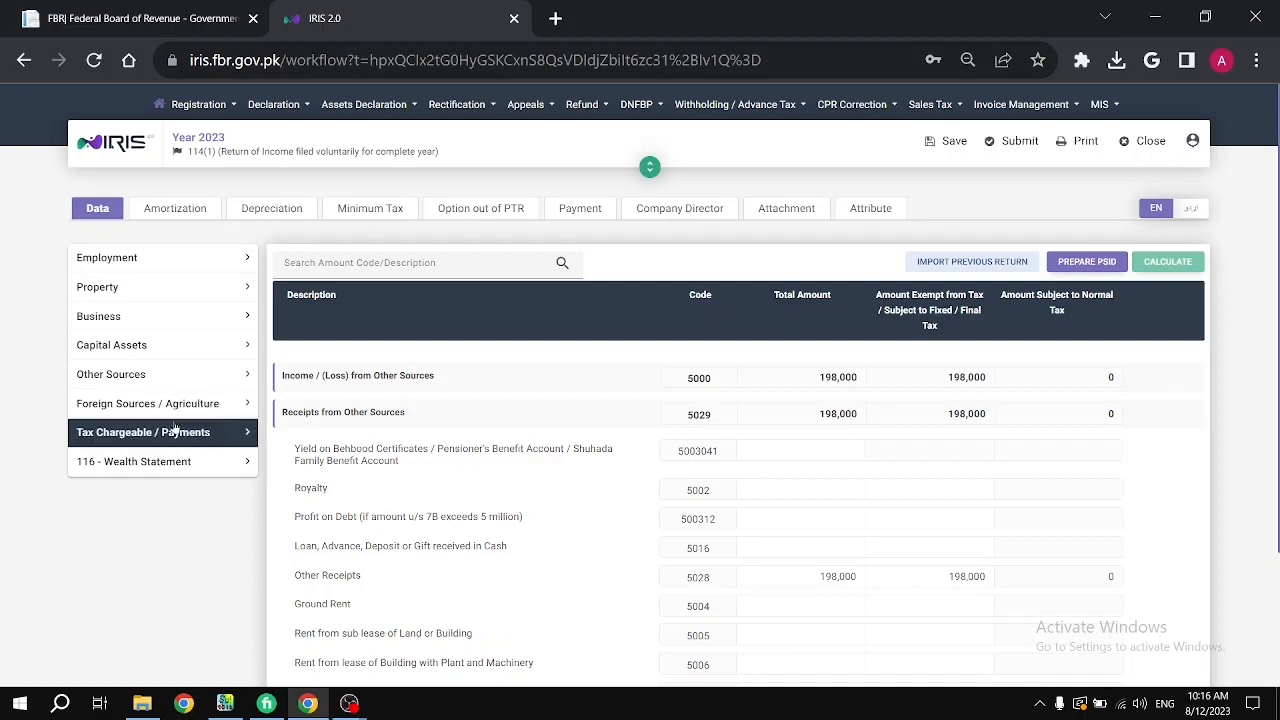
click(174, 431)
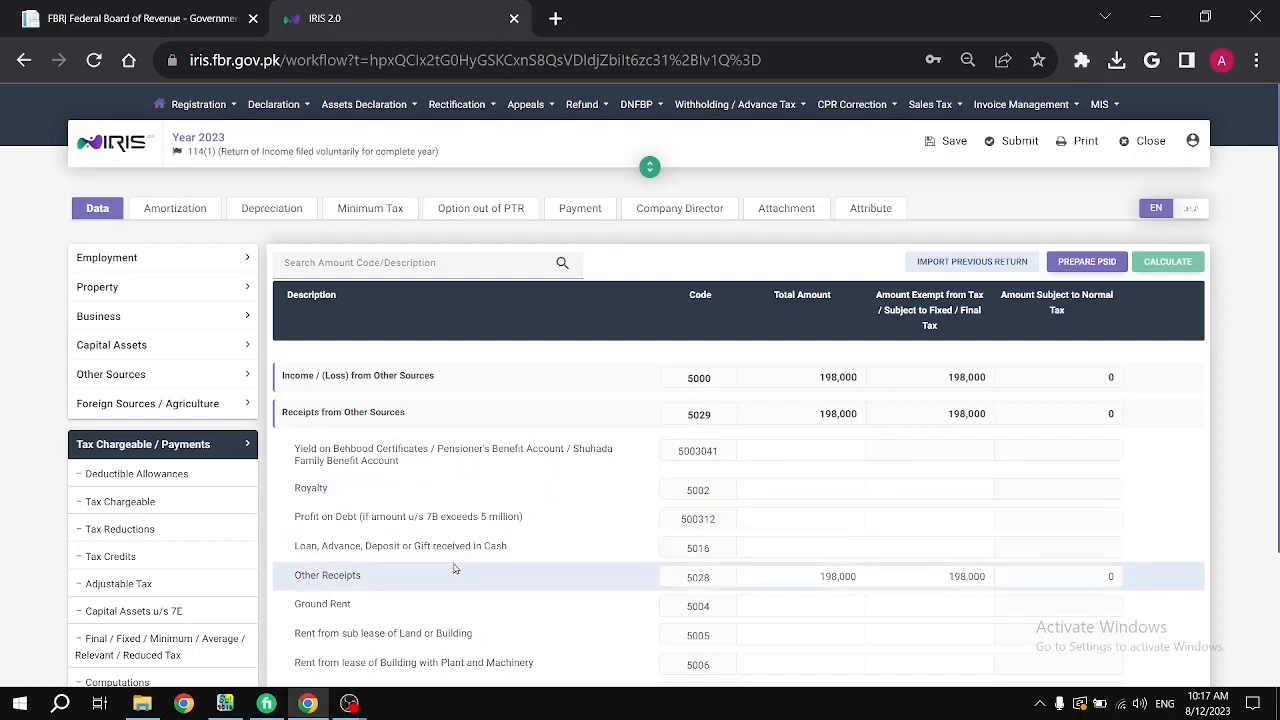
click(181, 509)
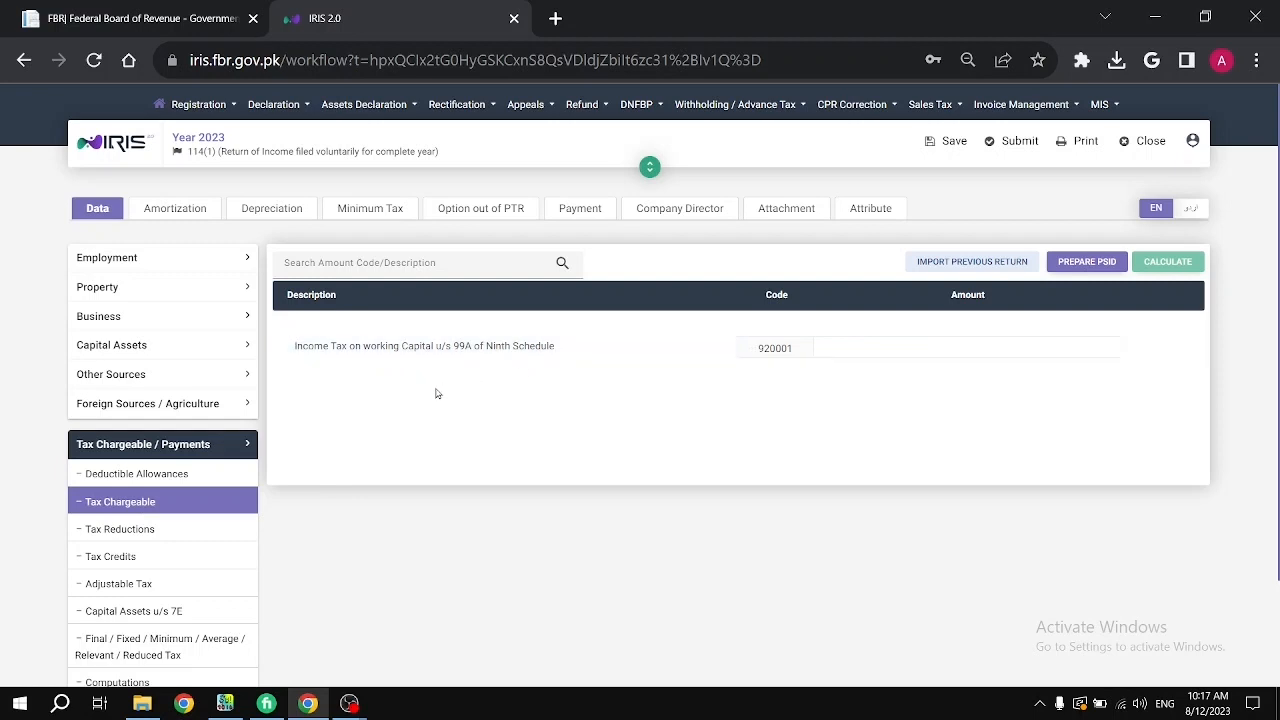
click(177, 528)
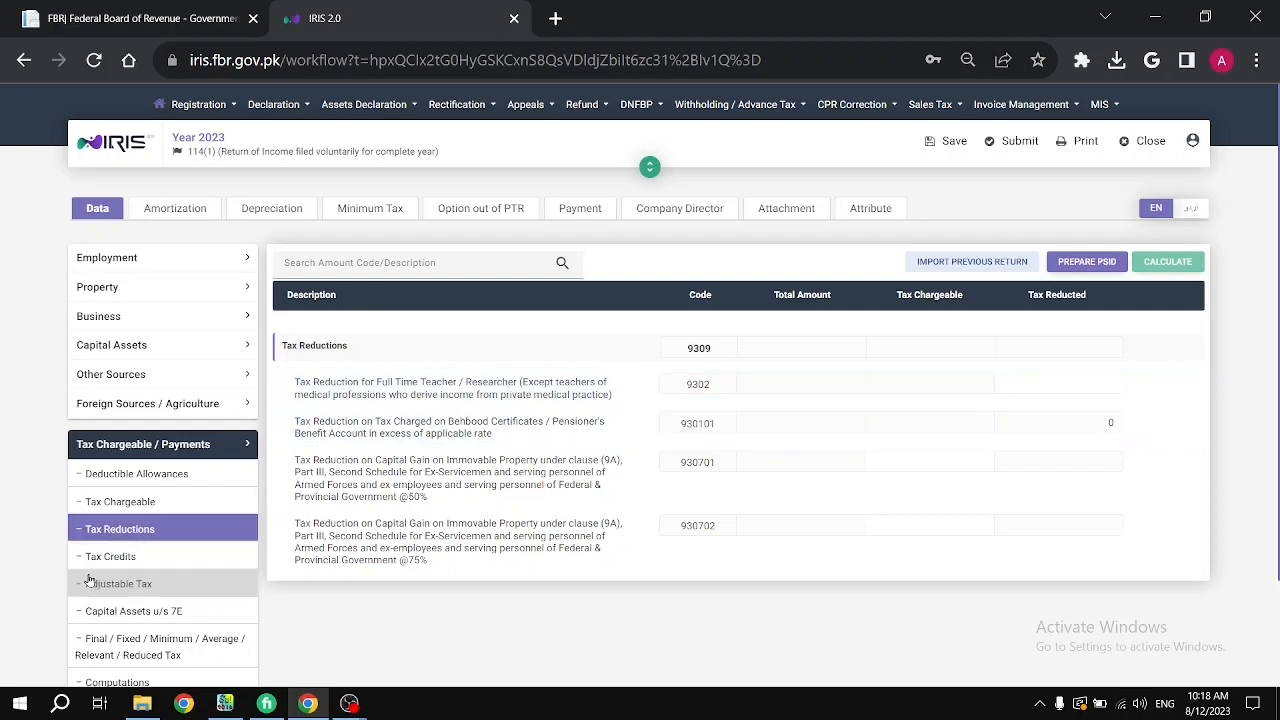
Examine the Adjustable Tax entries, including the tax deducted on Salary of Employees u/s 149
click(147, 581)
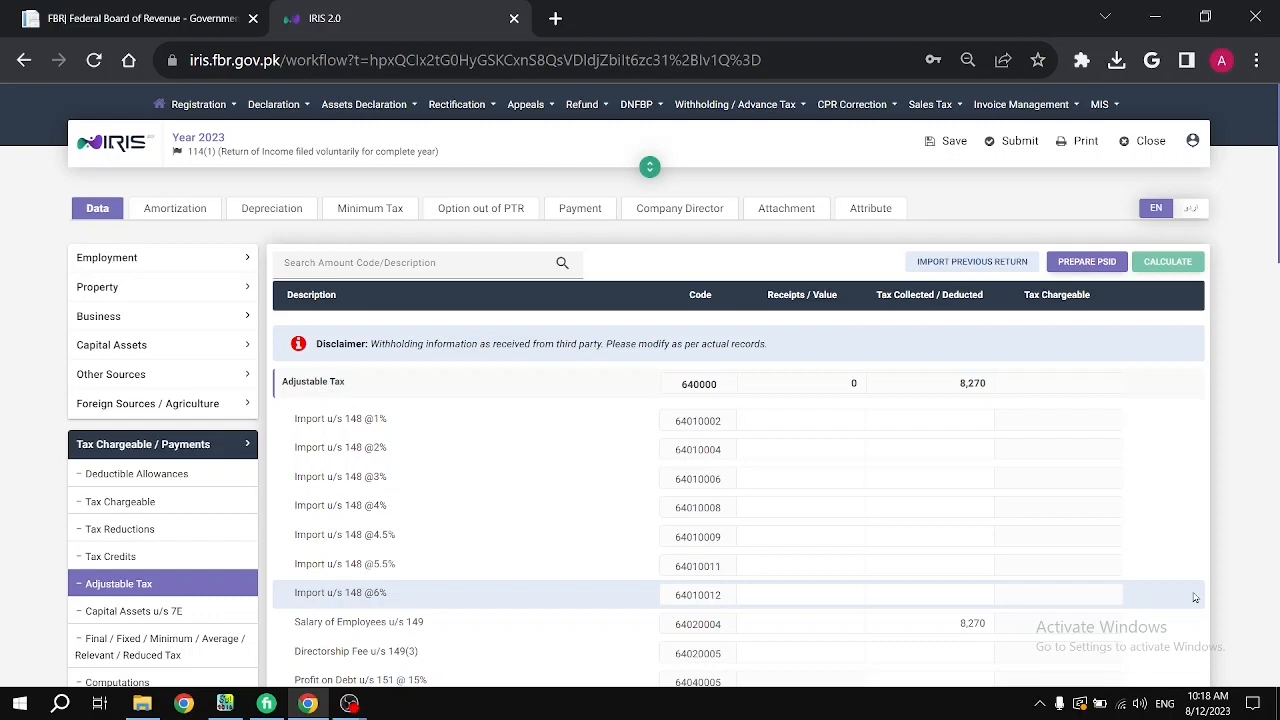
scroll(1194, 597, down, 2)
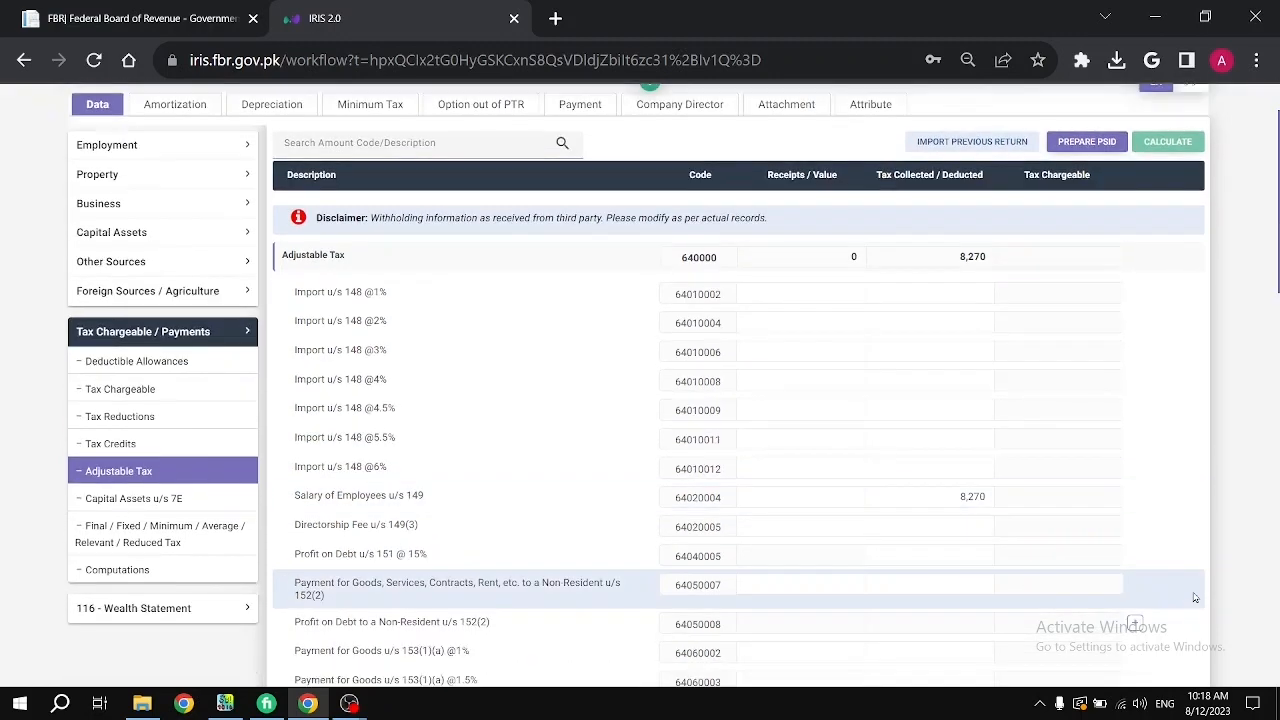
scroll(1194, 597, up, 2)
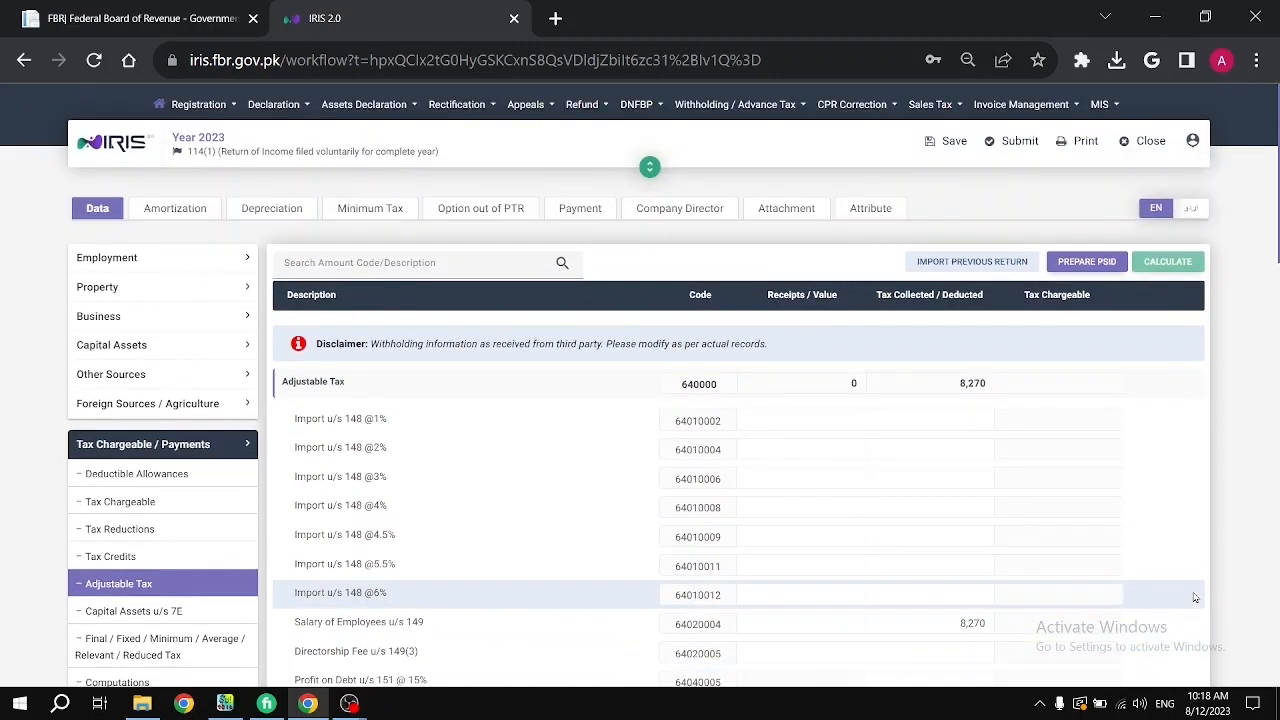
scroll(1194, 597, down, 1)
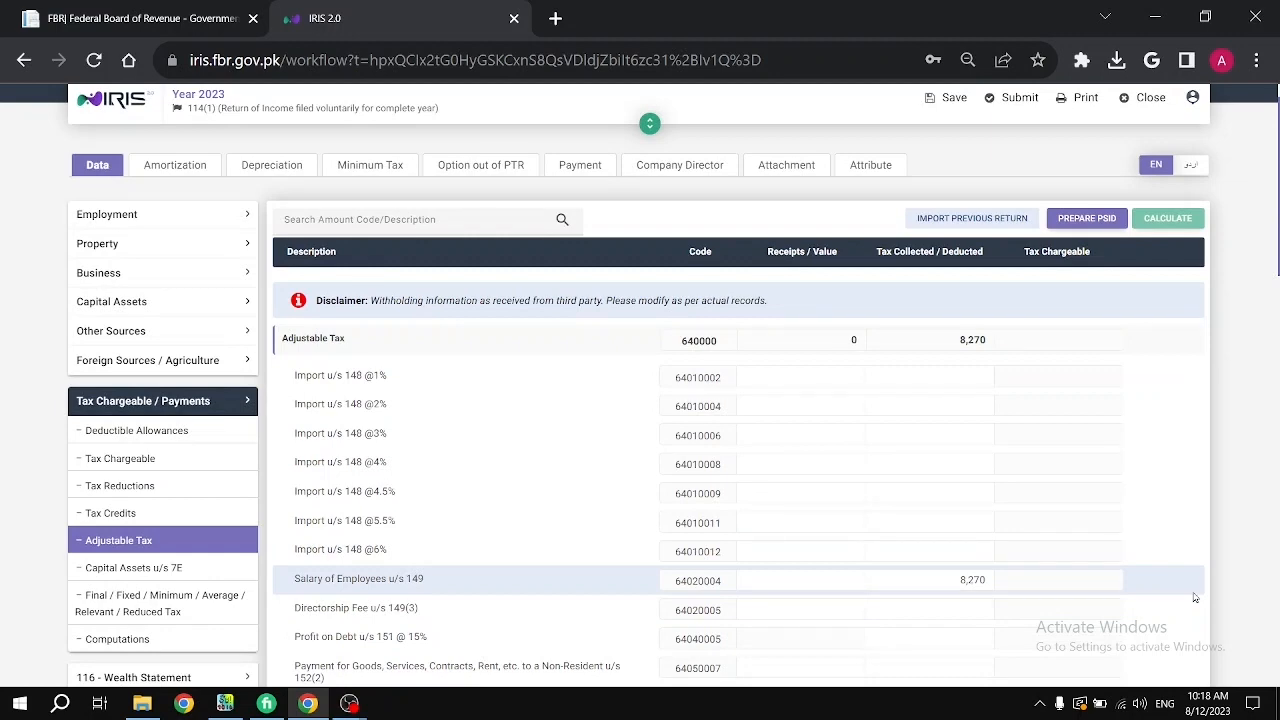
scroll(1194, 597, down, 3)
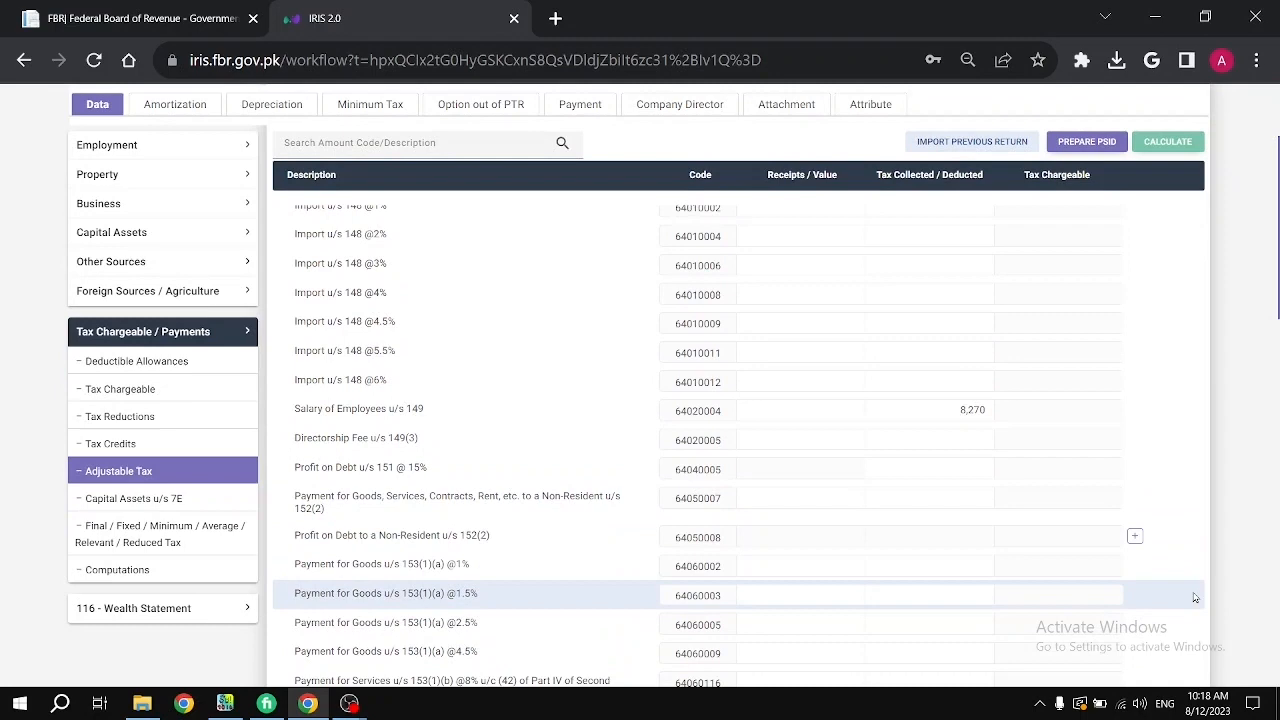
scroll(1194, 597, down, 3)
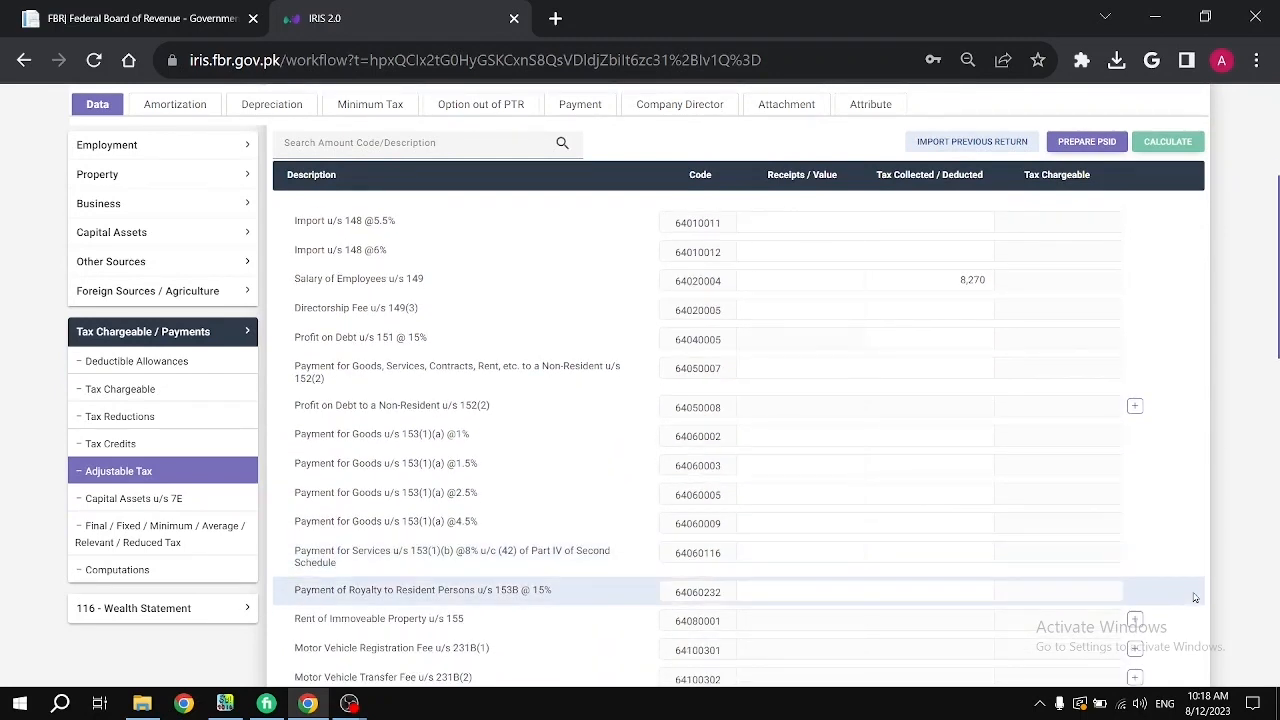
scroll(1194, 597, down, 1)
scroll(1194, 597, down, 1)
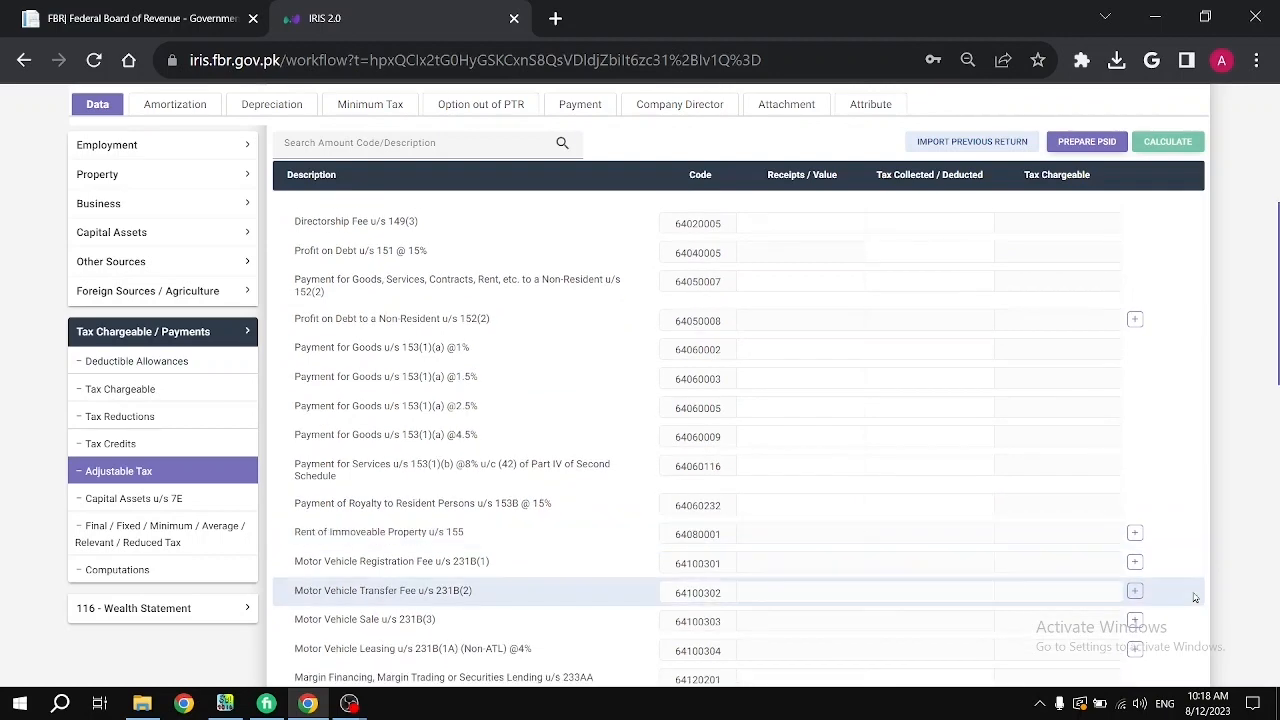
scroll(1194, 597, up, 3)
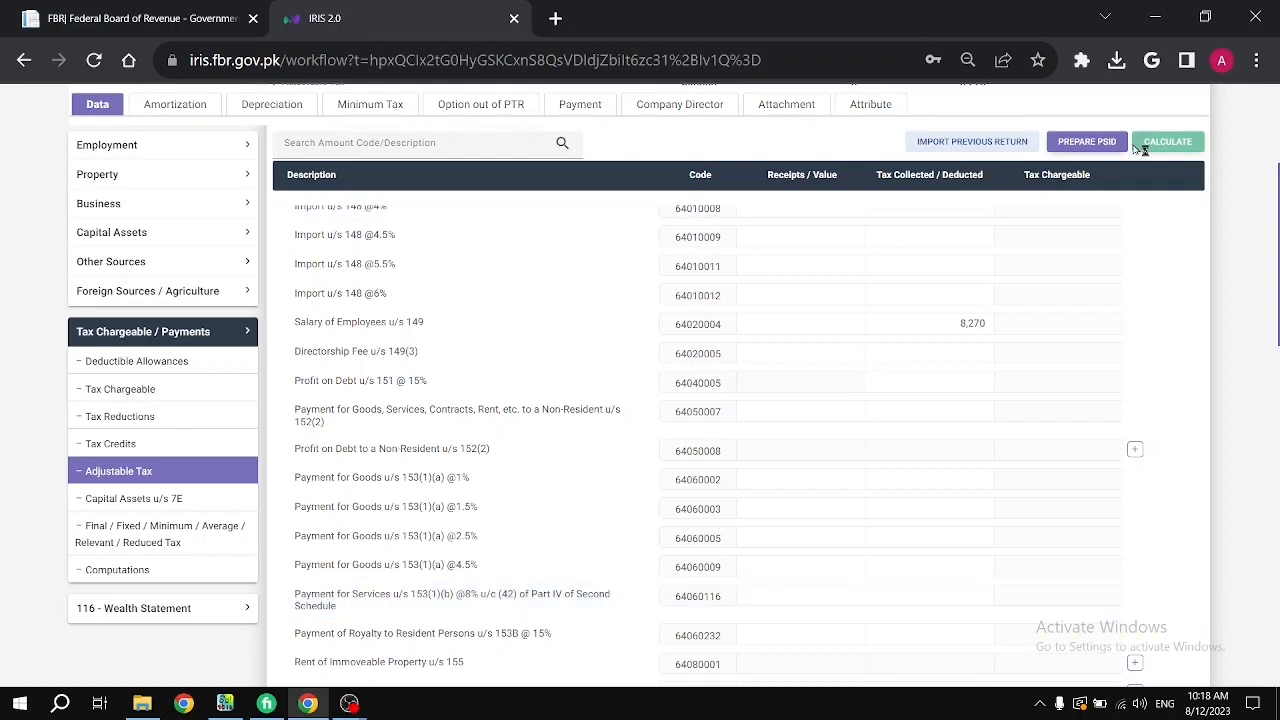
Review the return's Computations from the income heads through taxable income and tax chargeable to withholding and refundable income tax
click(148, 568)
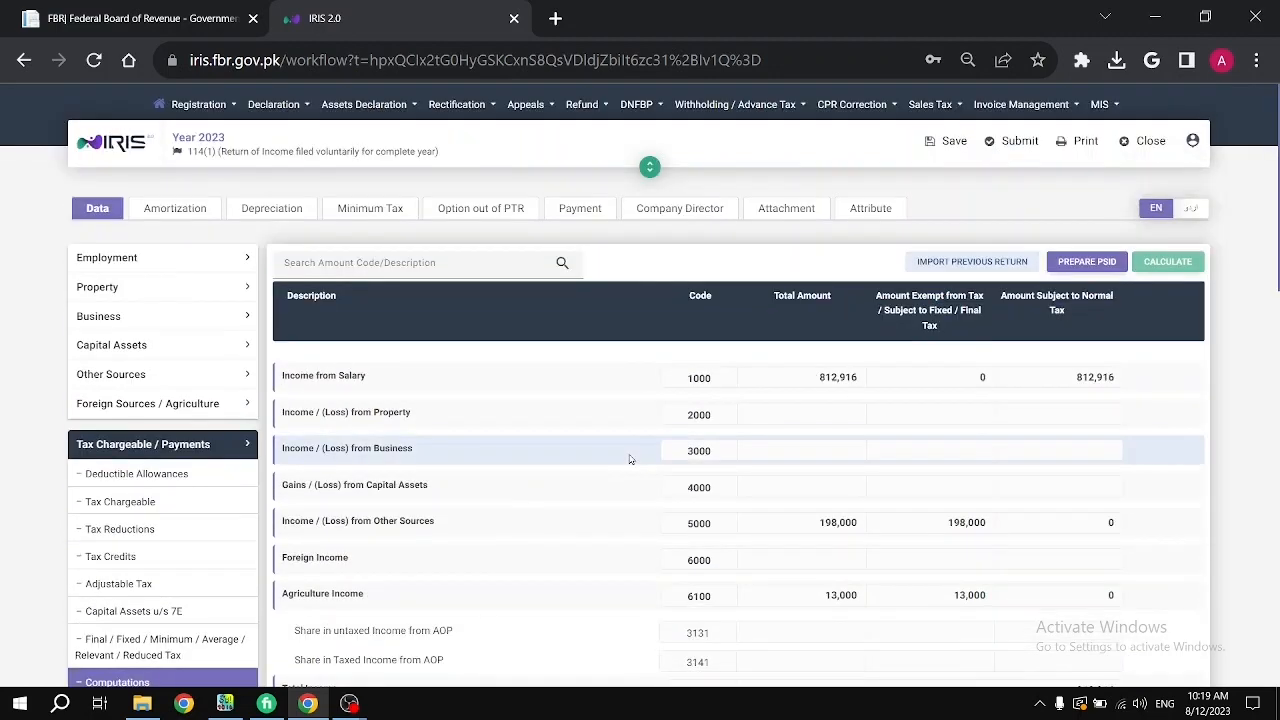
scroll(630, 459, down, 3)
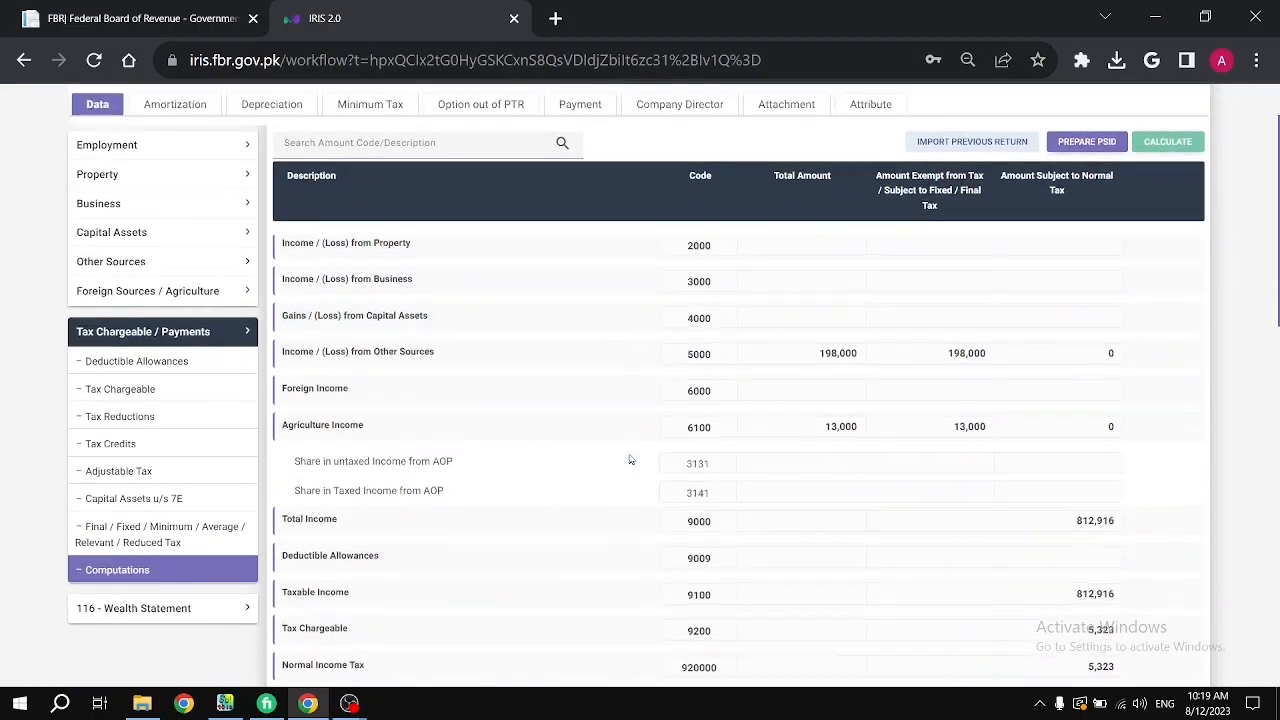
scroll(630, 460, up, 3)
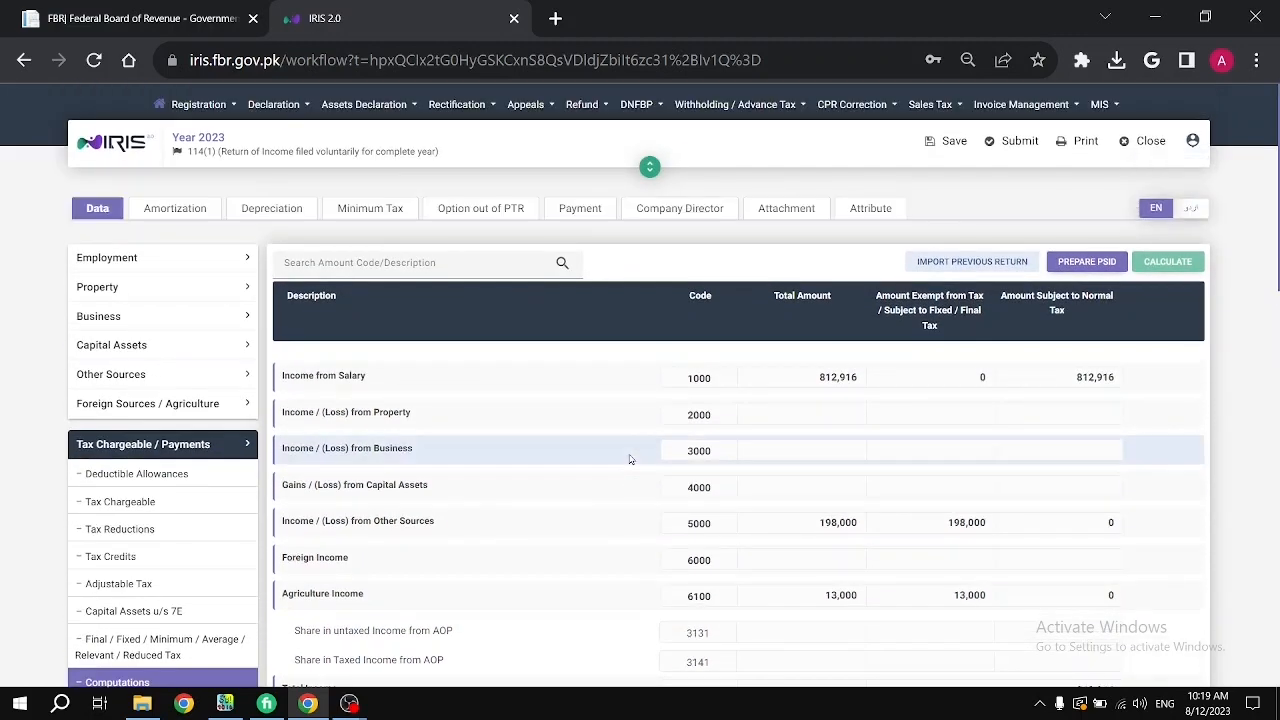
scroll(630, 459, down, 3)
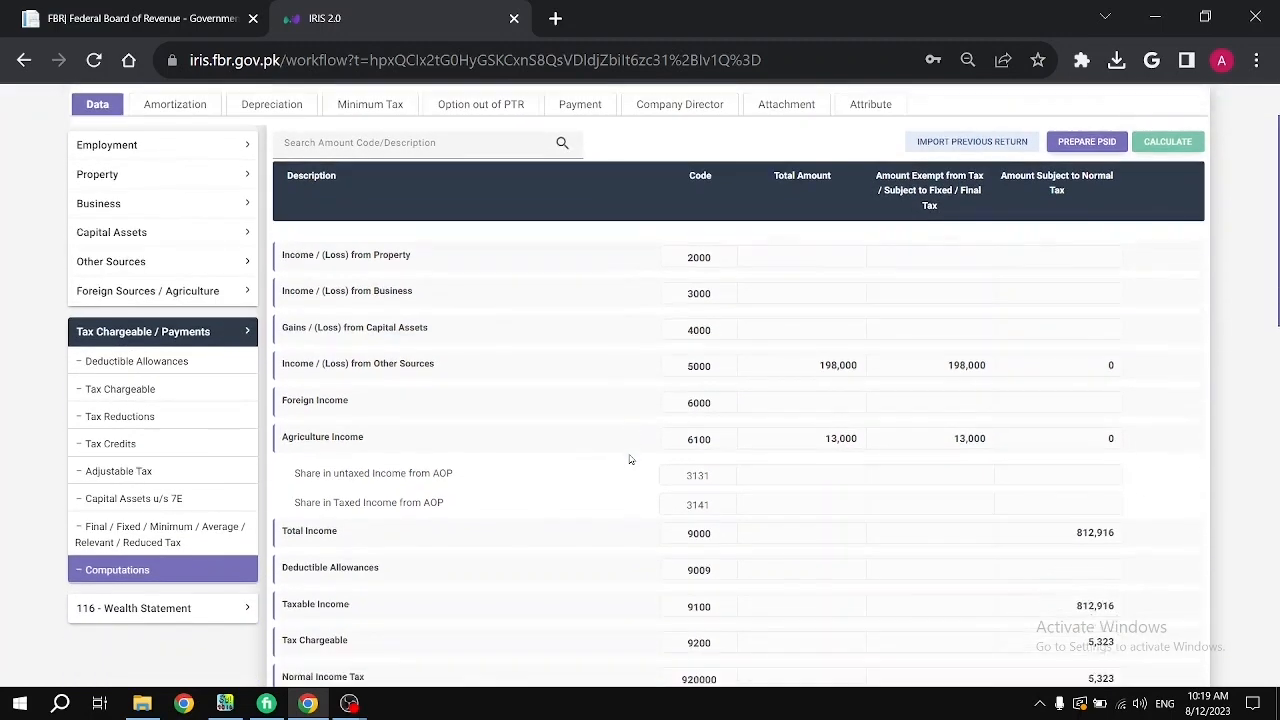
scroll(630, 459, down, 2)
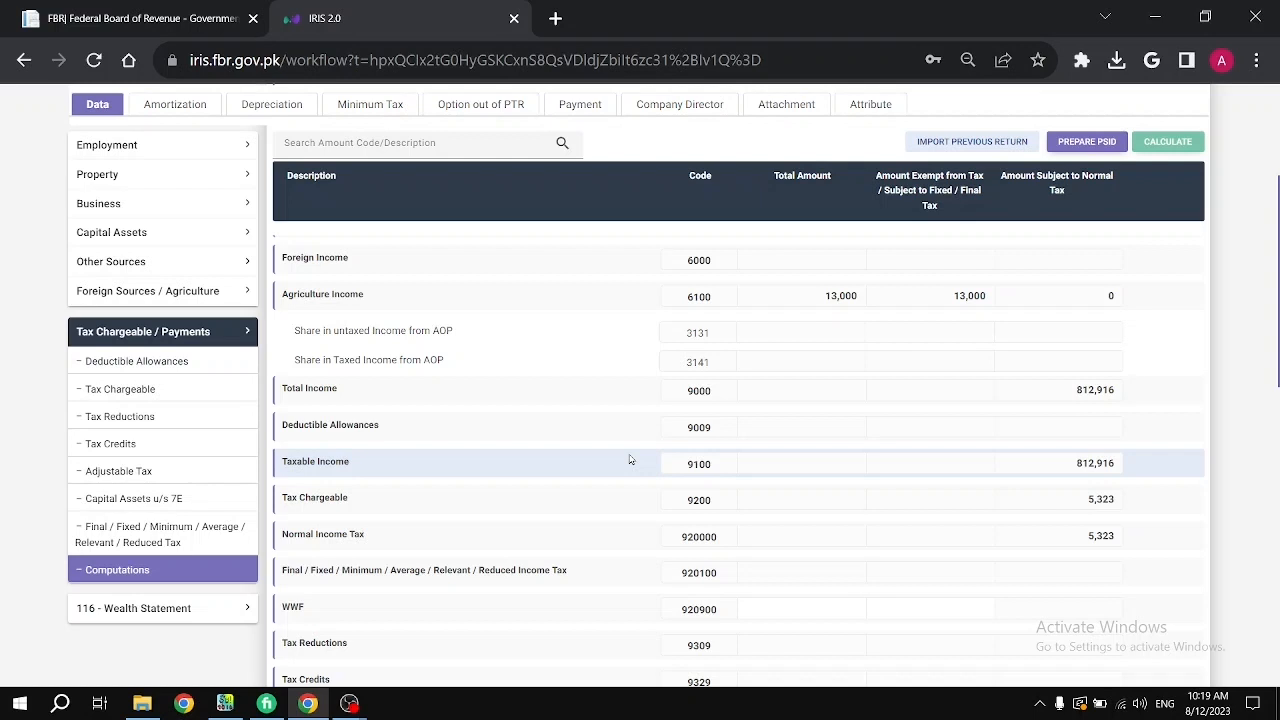
scroll(630, 459, down, 1)
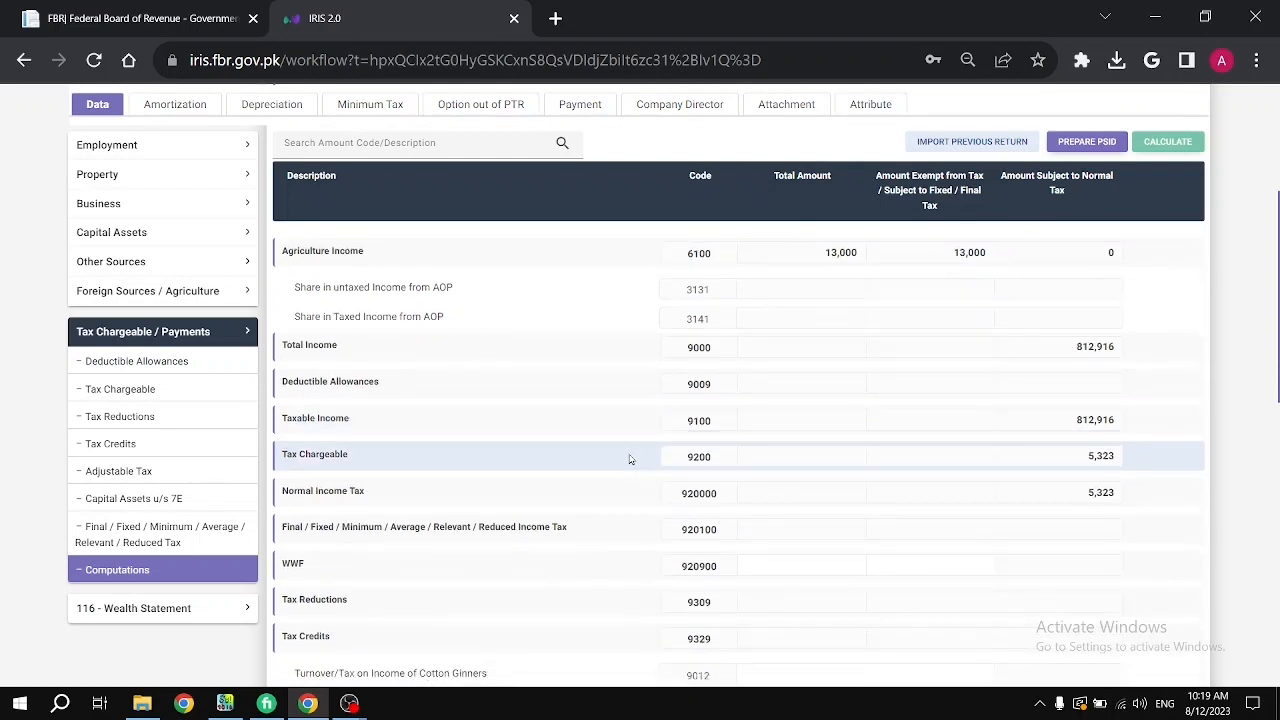
scroll(630, 459, down, 1)
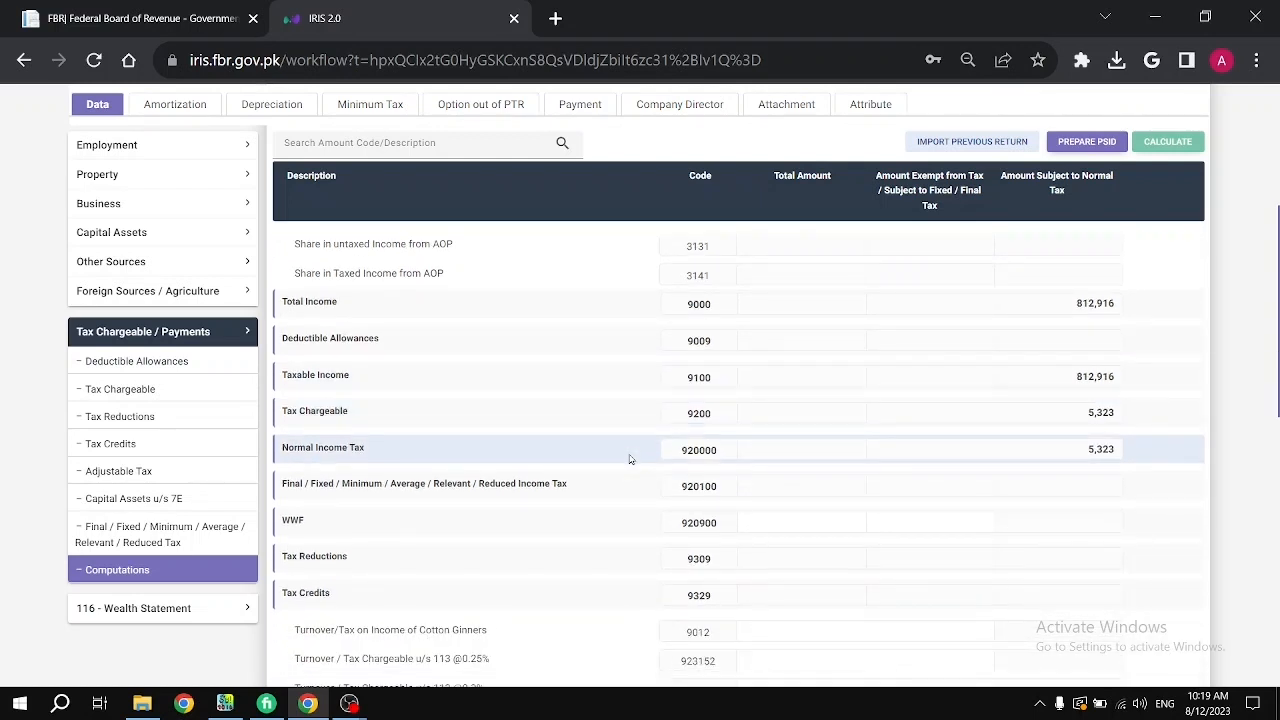
scroll(630, 459, down, 12)
scroll(630, 459, down, 1)
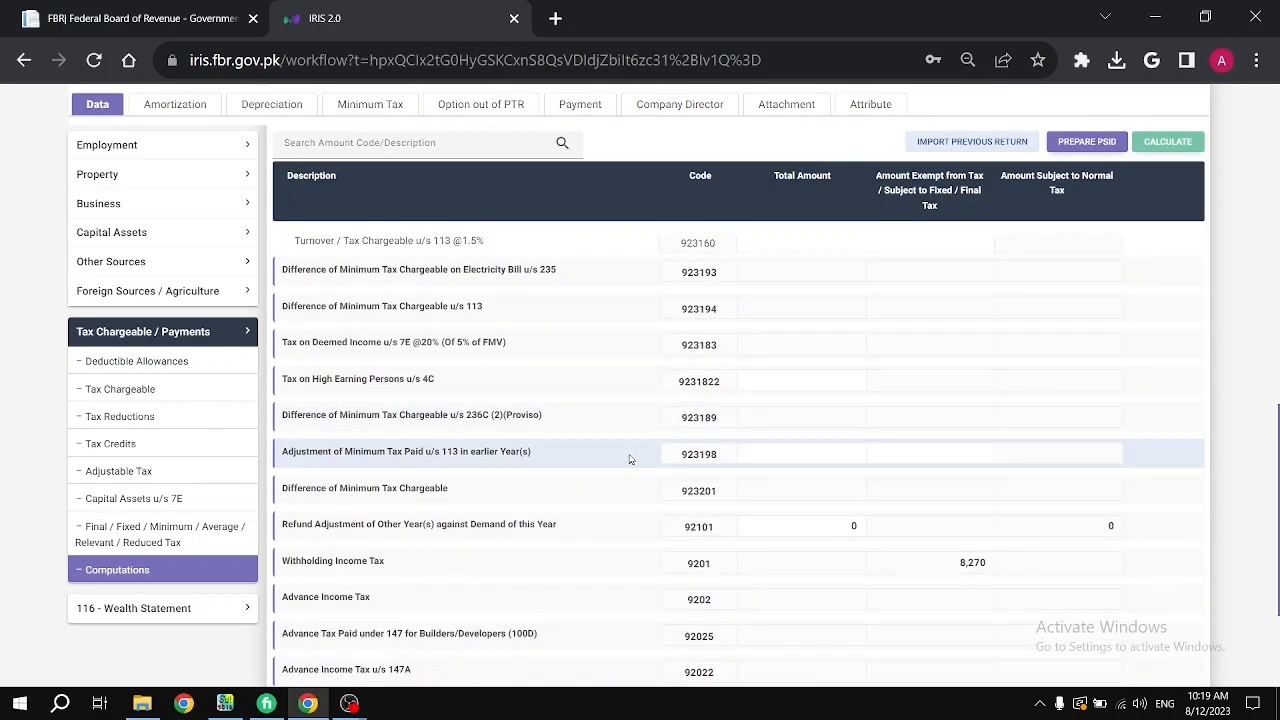
scroll(630, 459, down, 5)
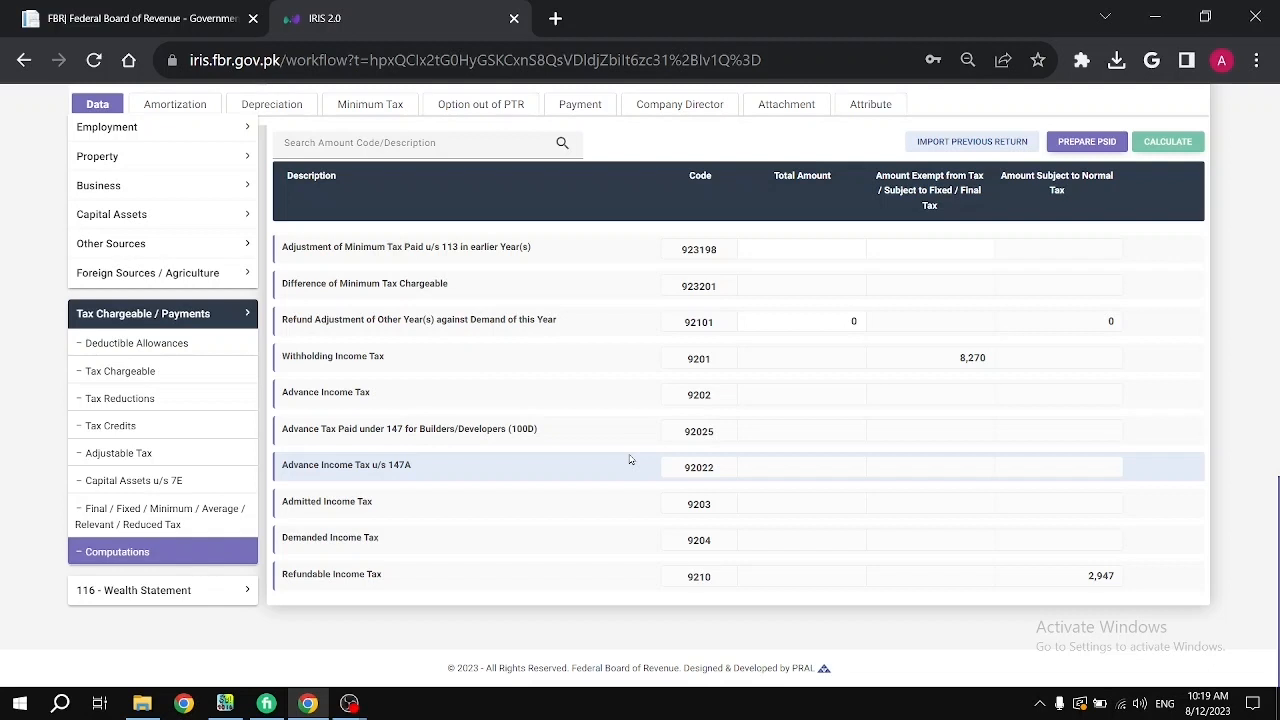
Open the Personal Expenses of the 116 - Wealth Statement and go through the expense entries
click(201, 585)
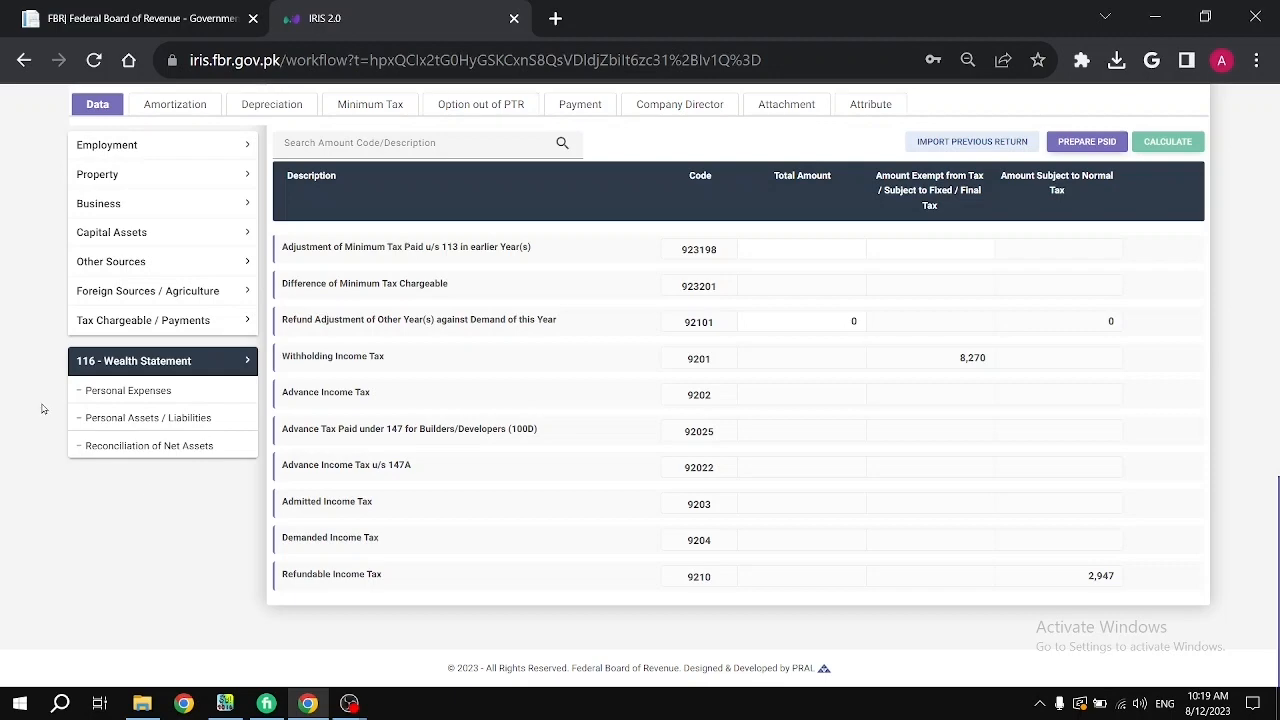
click(155, 388)
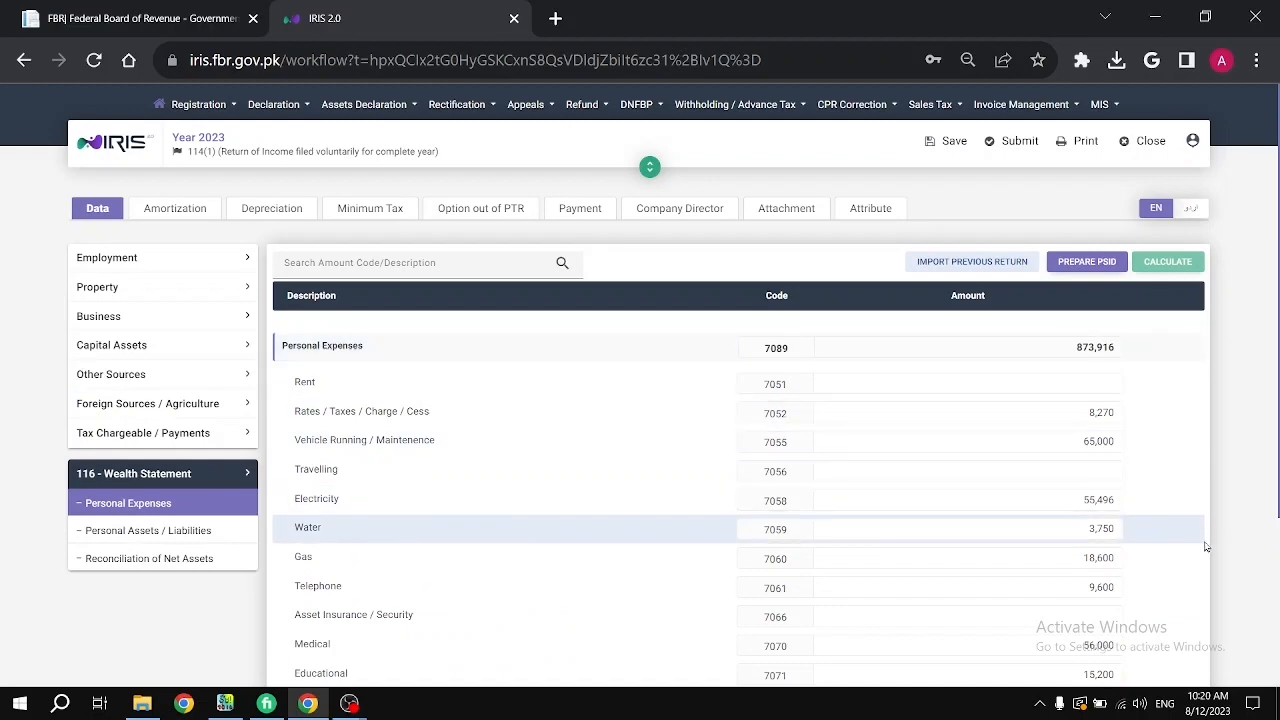
scroll(1206, 546, down, 2)
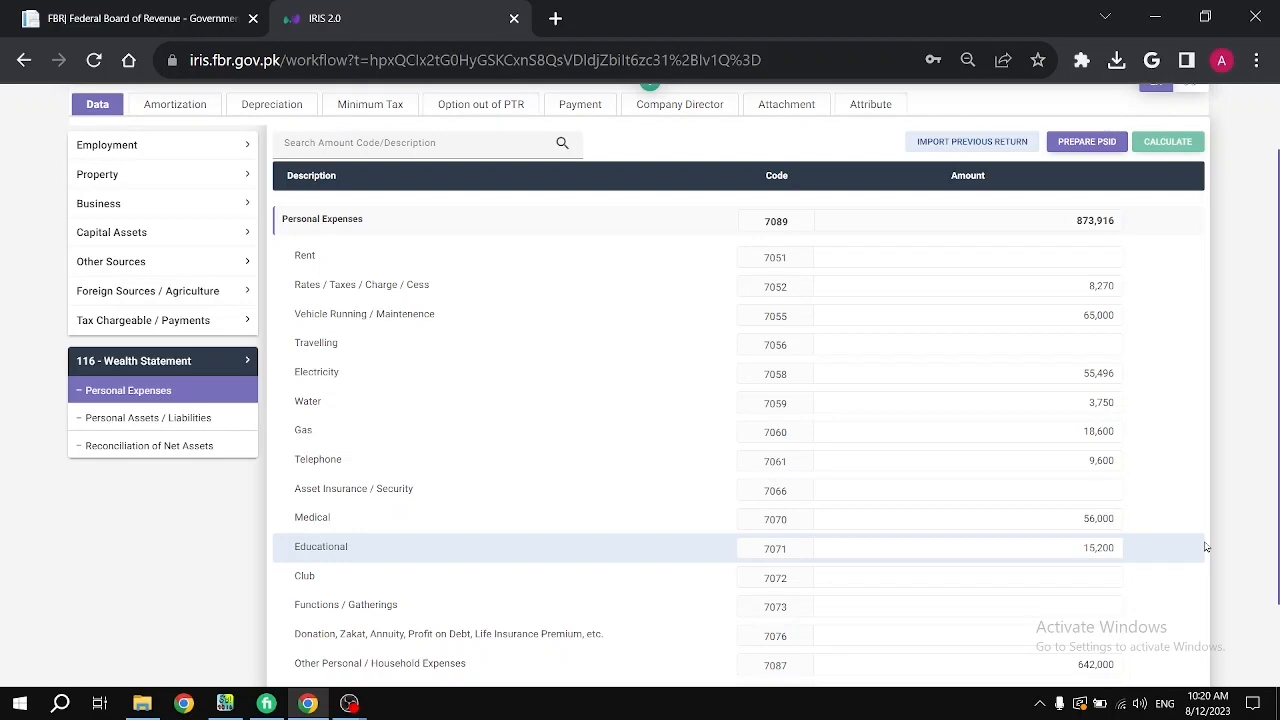
scroll(1206, 546, down, 2)
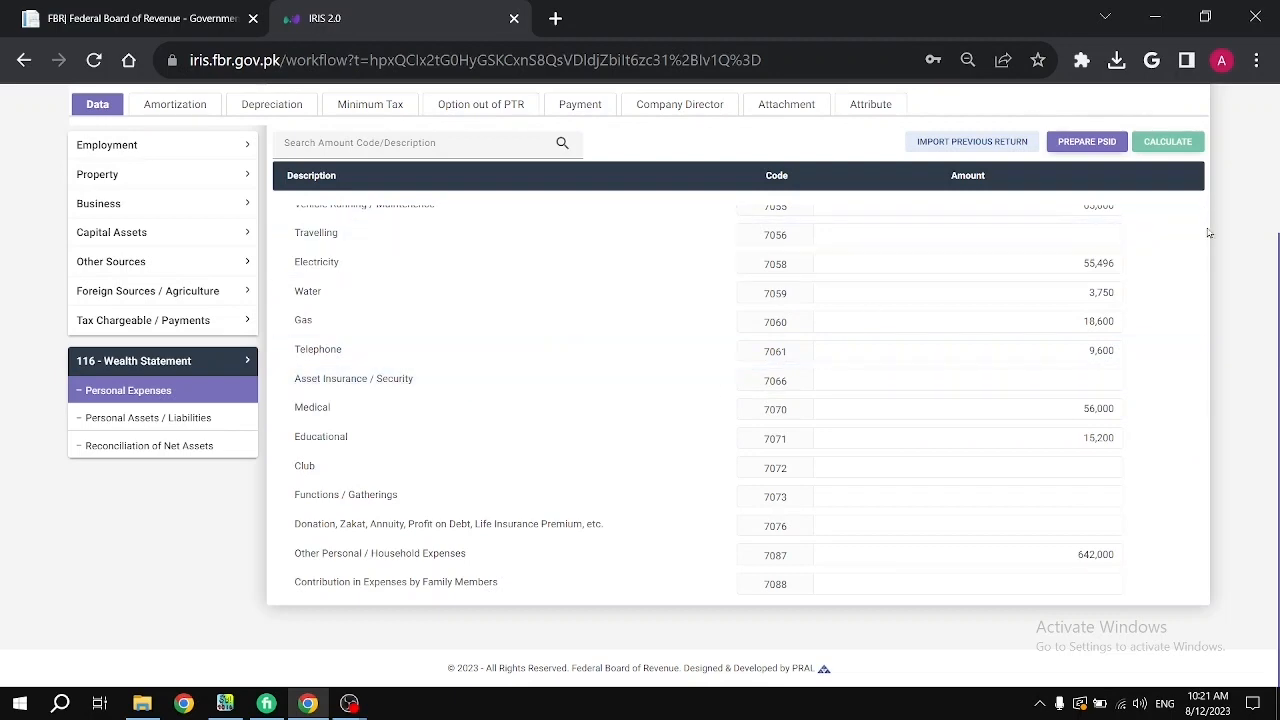
Review the Personal Assets / Liabilities of the Wealth Statement from property and investments through cash to total assets and net assets
scroll(1208, 233, up, 3)
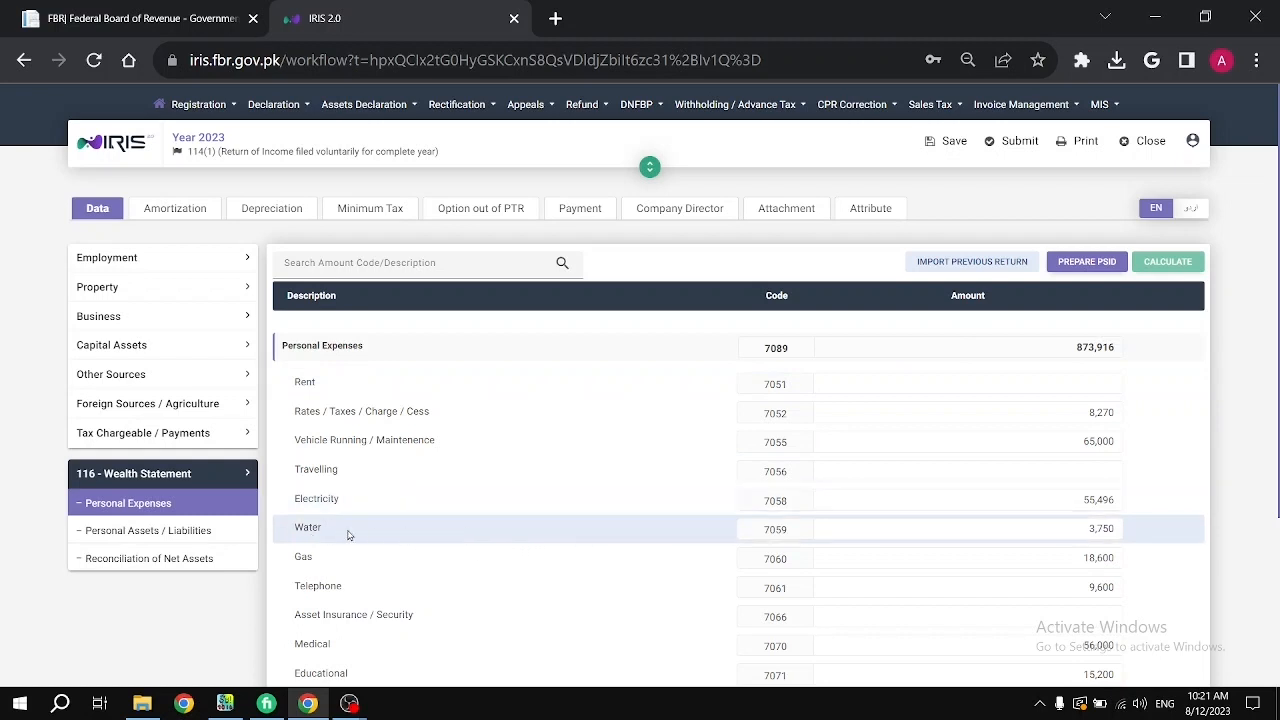
click(194, 535)
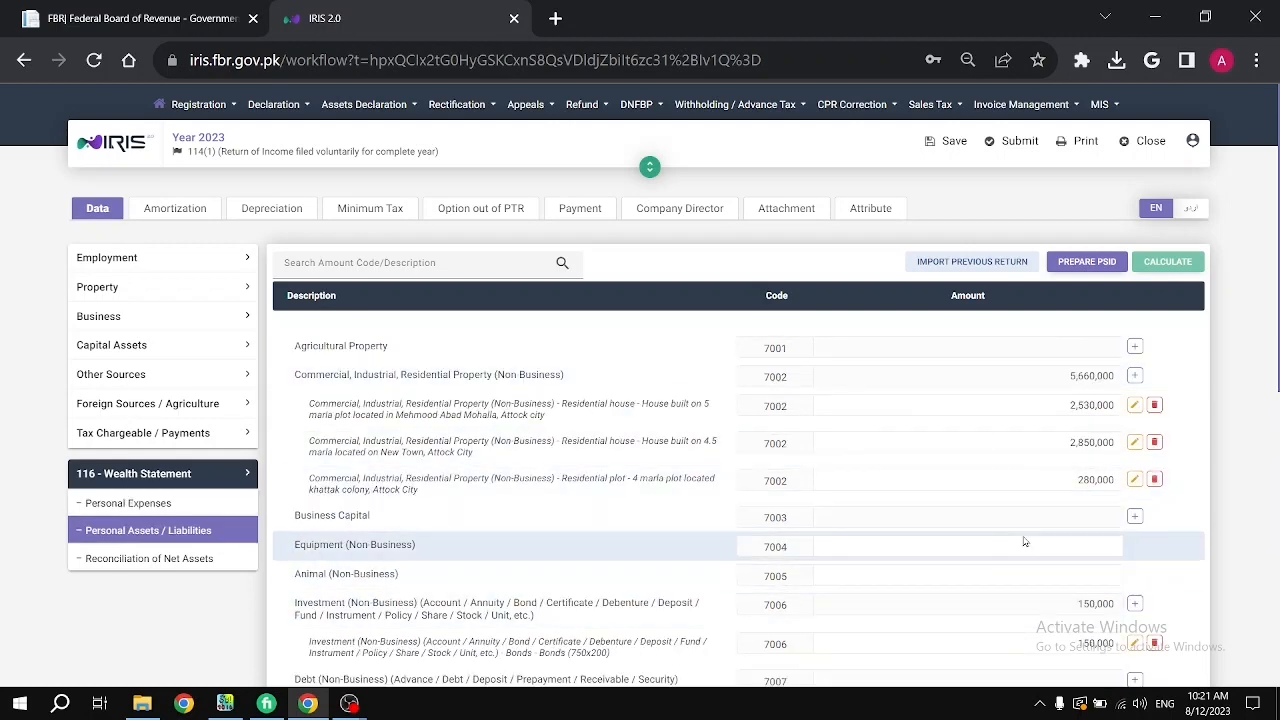
scroll(1024, 541, down, 2)
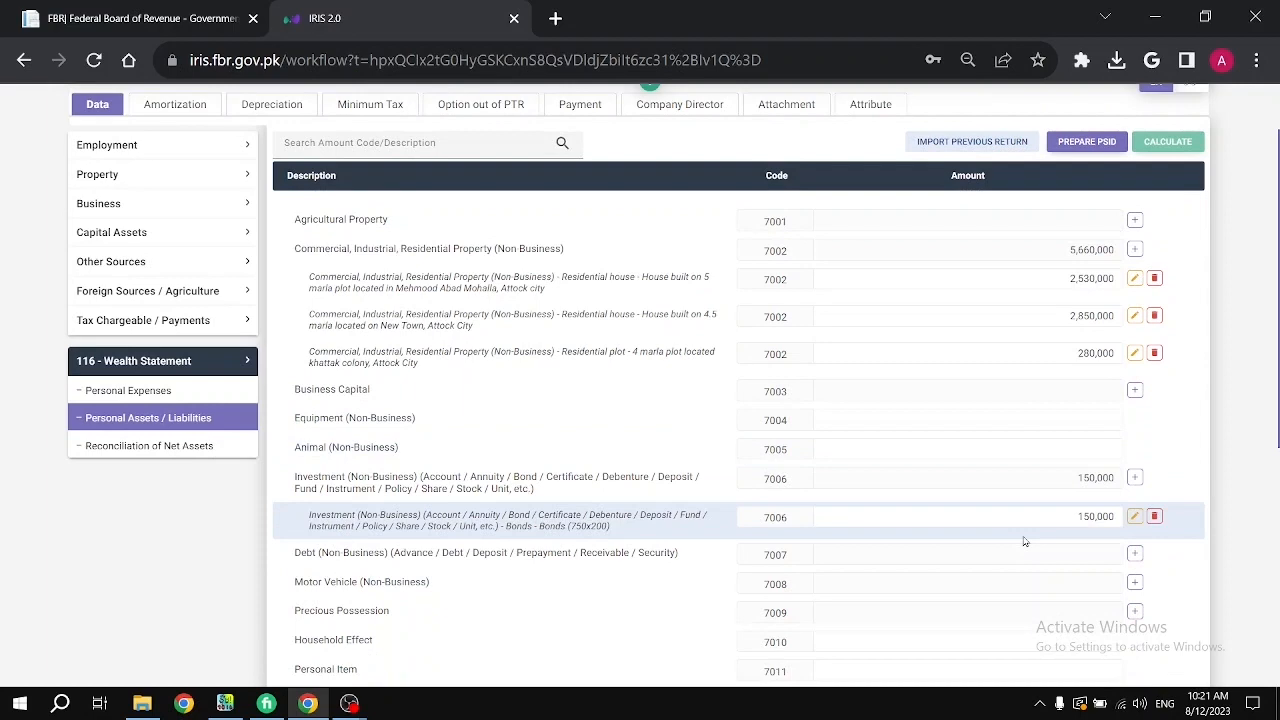
scroll(1024, 541, down, 1)
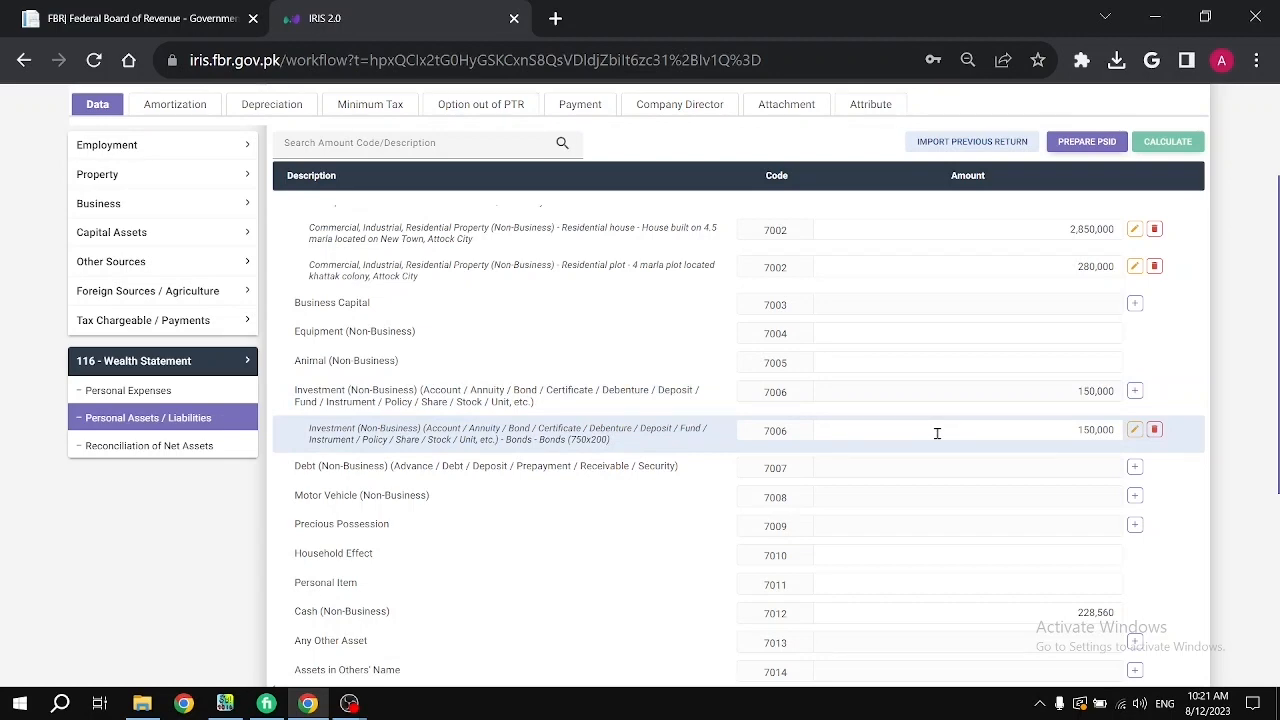
scroll(937, 432, down, 2)
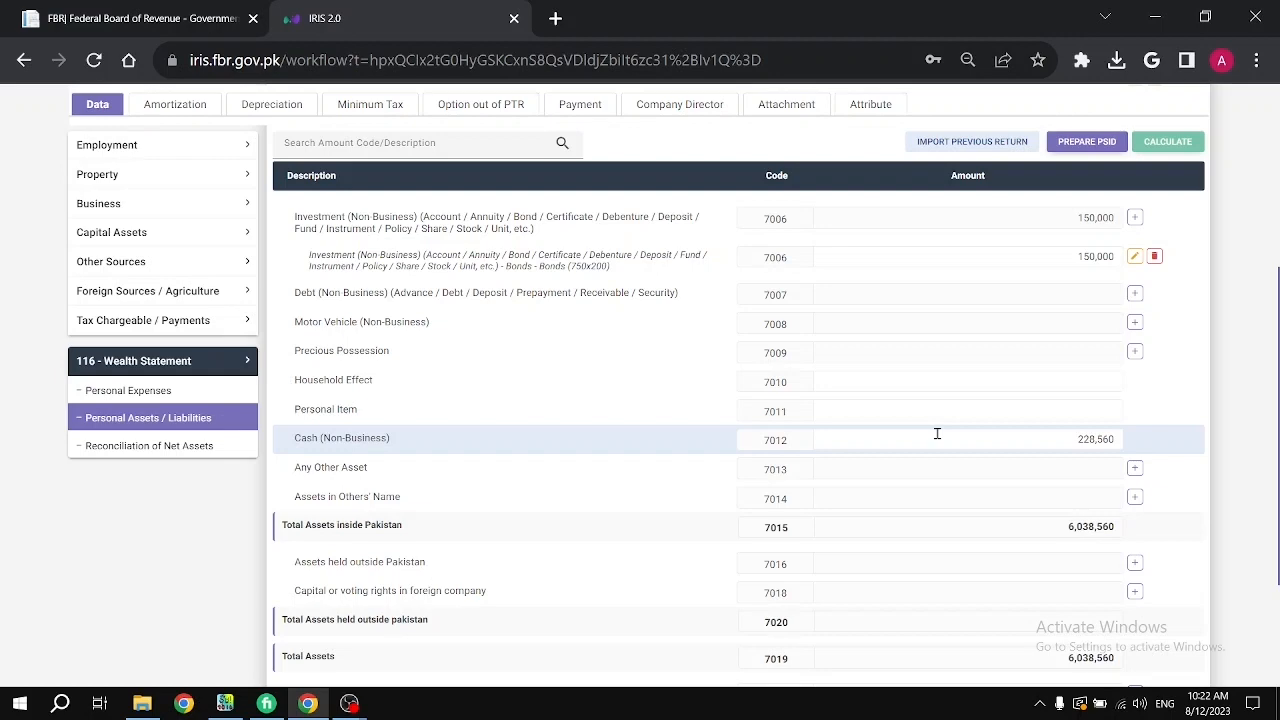
scroll(937, 433, down, 2)
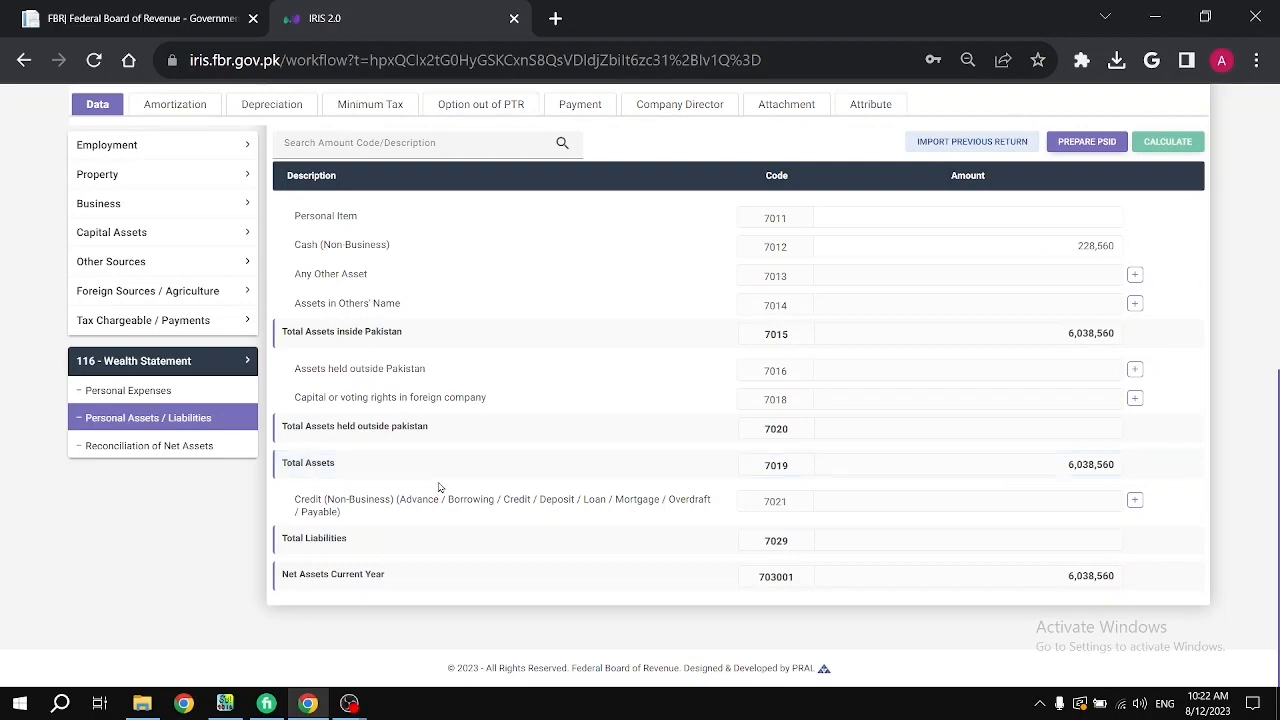
Review the Reconciliation of Net Assets from the net assets and inflows to the outflows and Unreconciled Amount
click(110, 447)
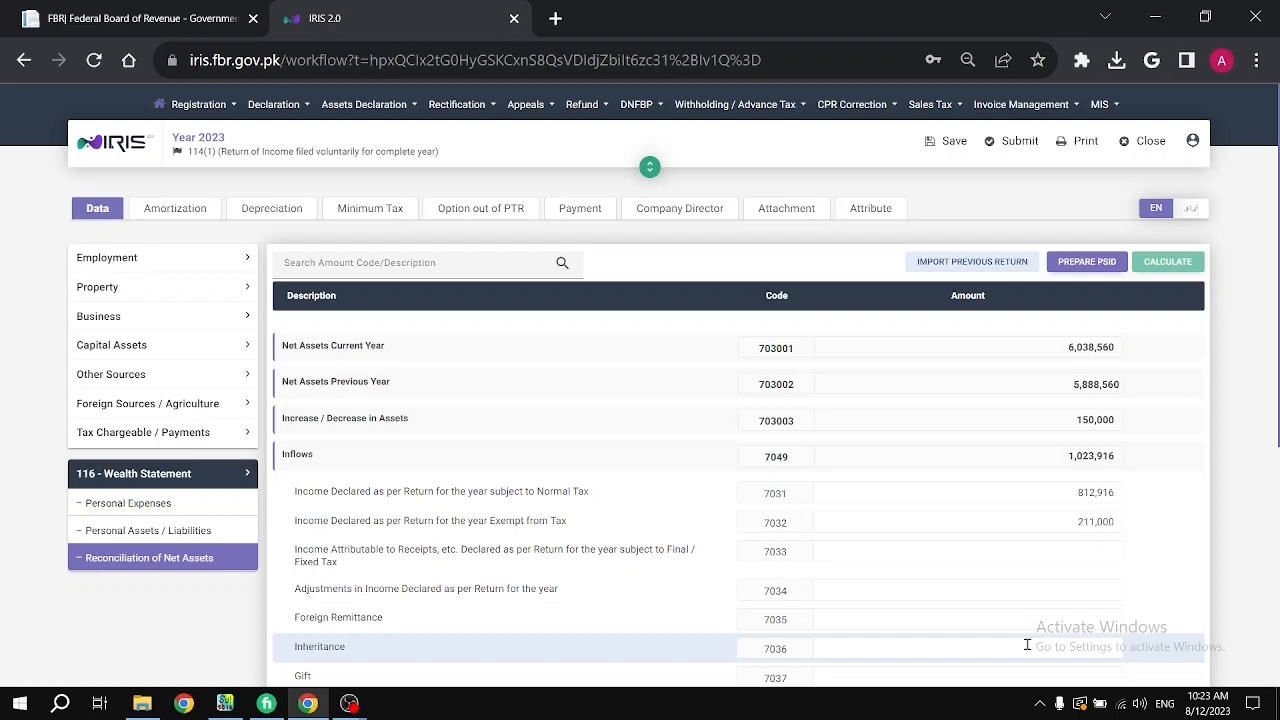
scroll(1027, 645, down, 5)
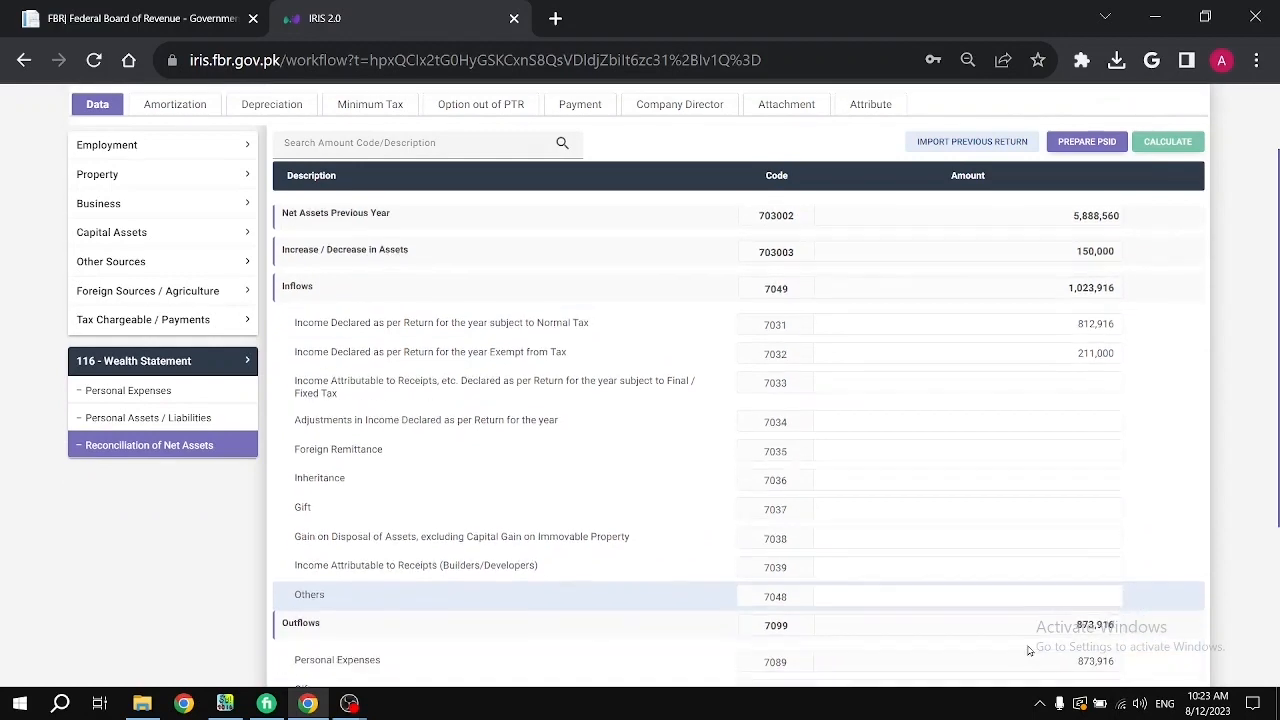
scroll(1029, 650, down, 2)
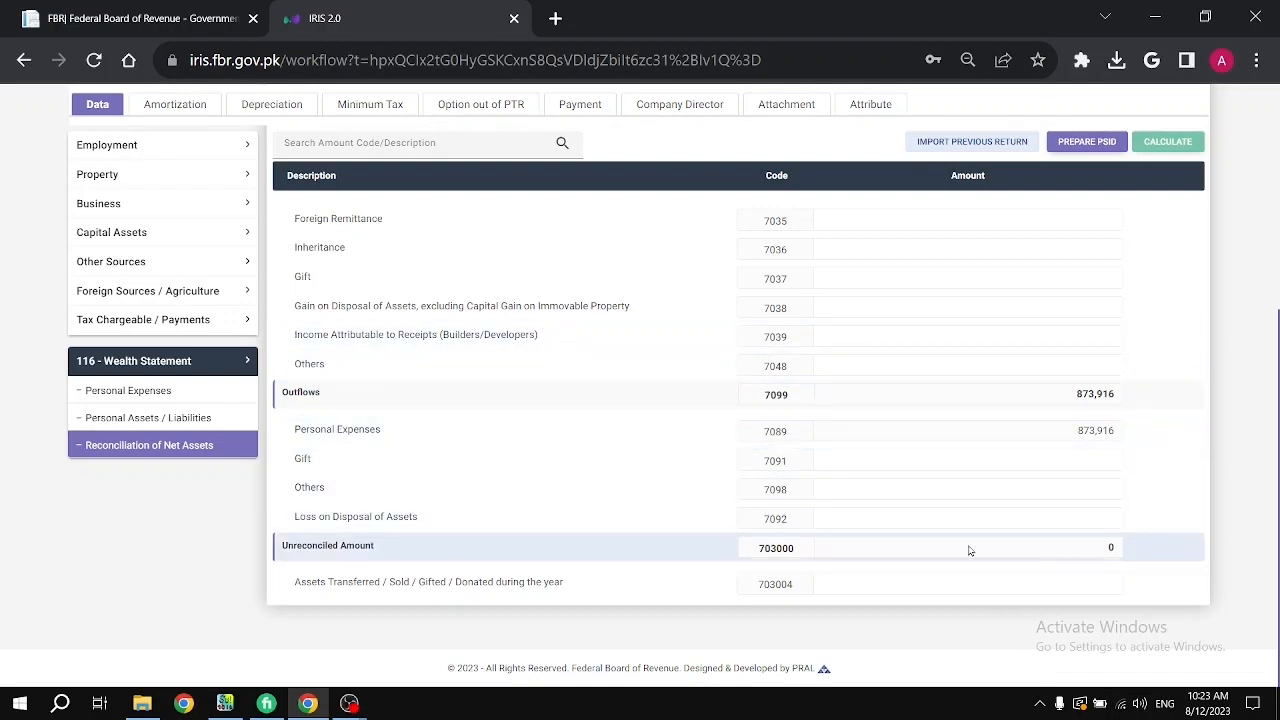
Set the Vehicle Running / Maintenance expense to 54,000, recalculate, and check the effect on the Unreconciled Amount in the reconciliation
click(177, 391)
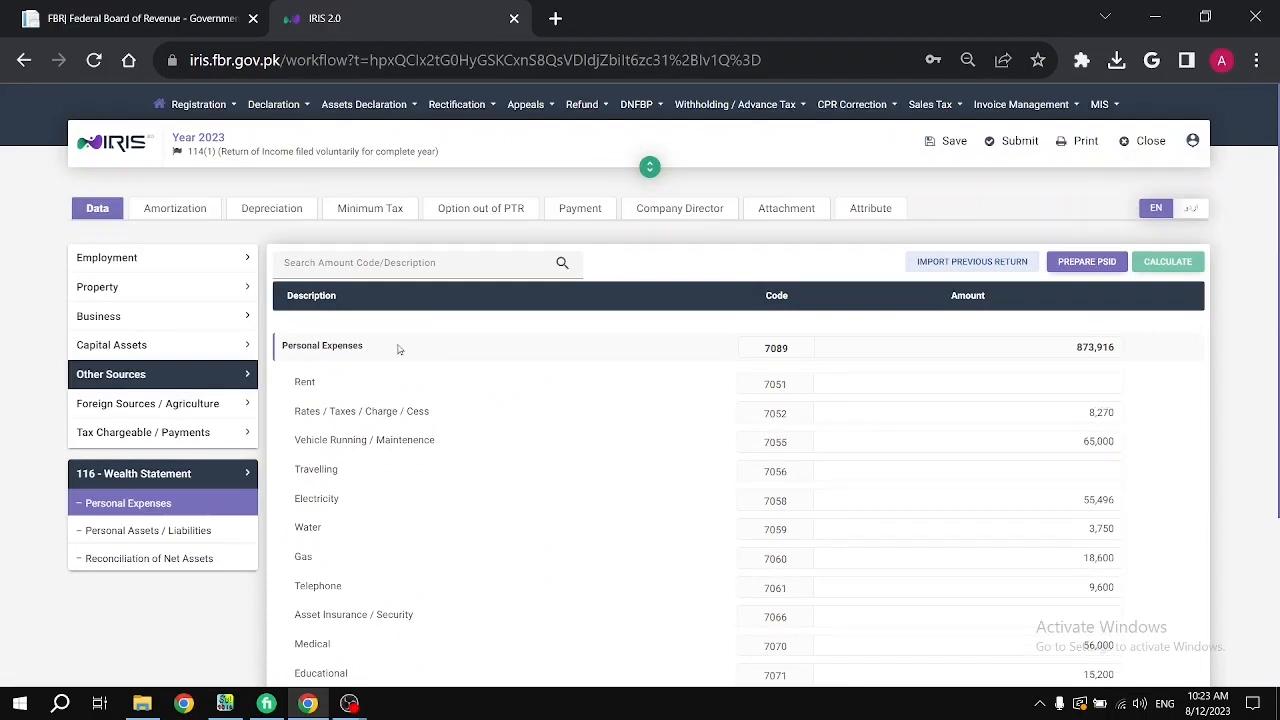
click(1067, 441)
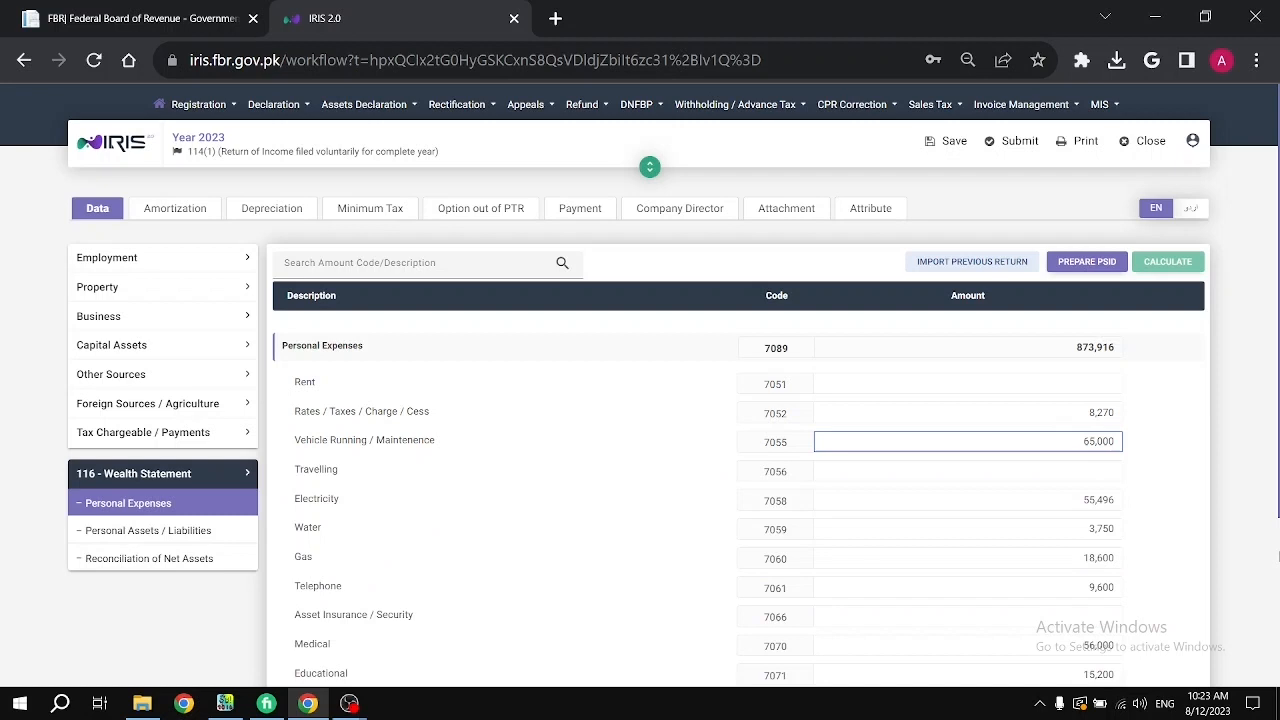
key(Delete)
key(Delete)
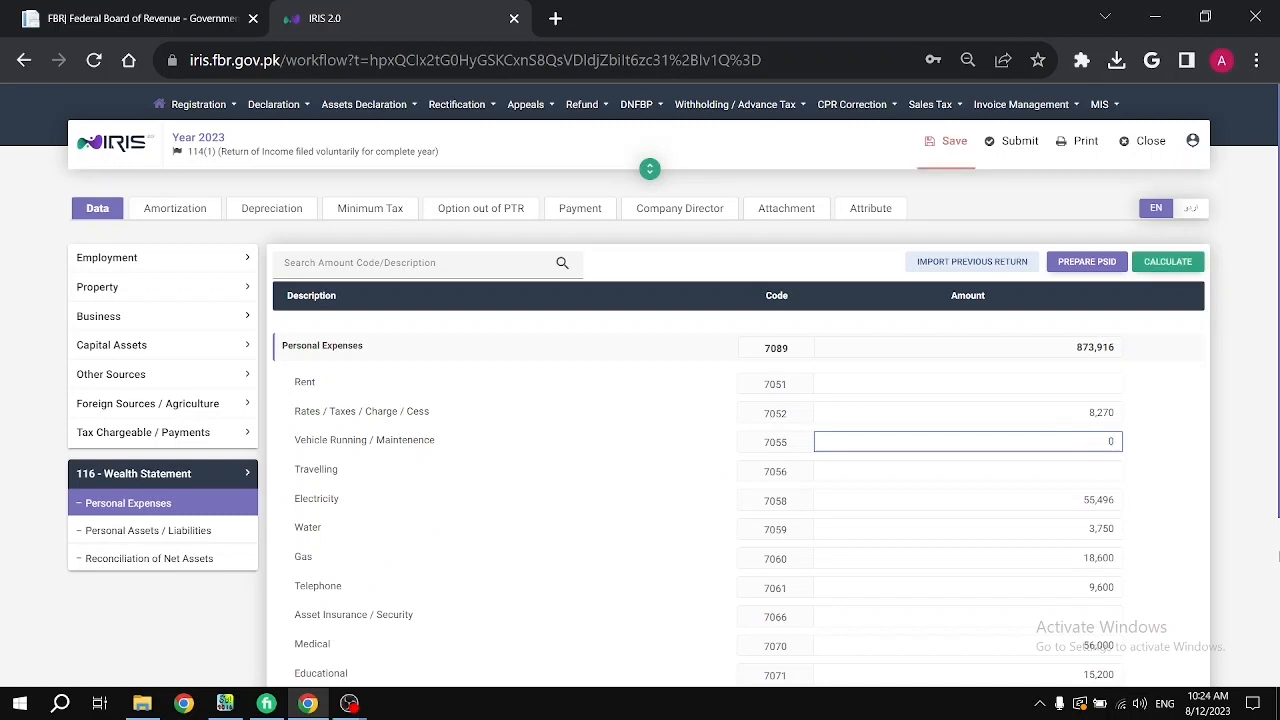
text(54,000)
key(Tab)
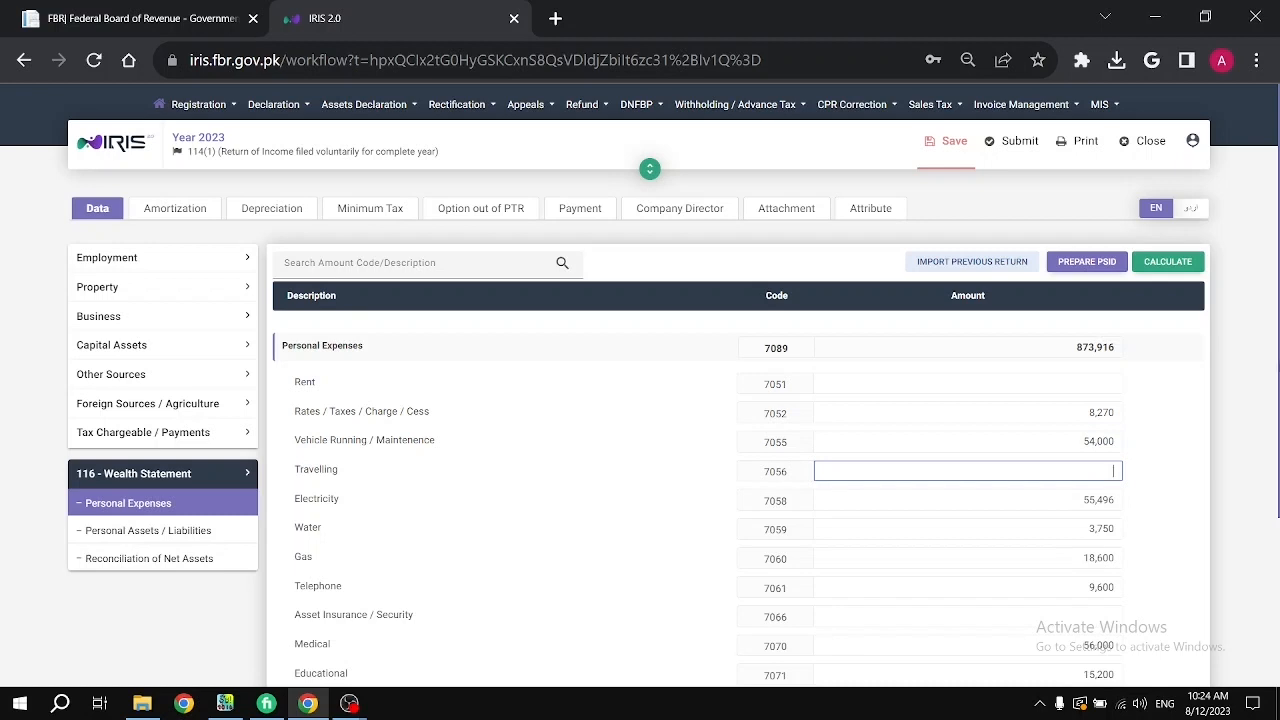
click(1165, 265)
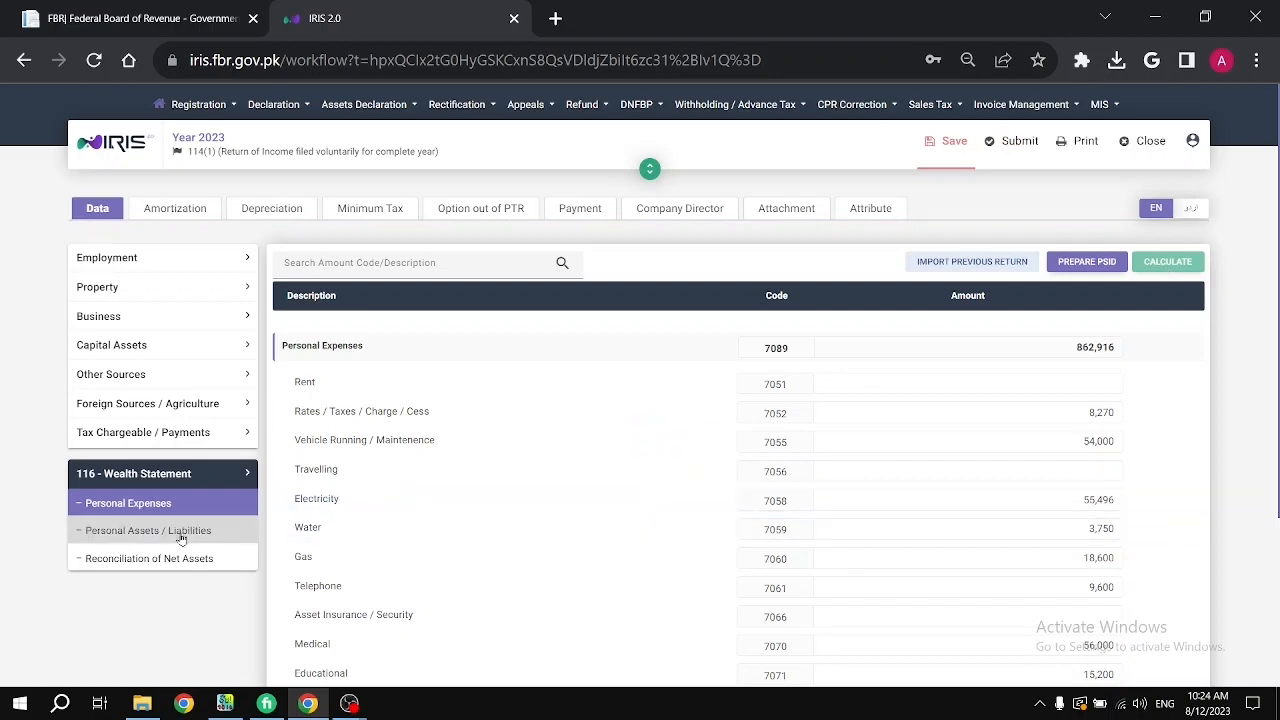
click(153, 558)
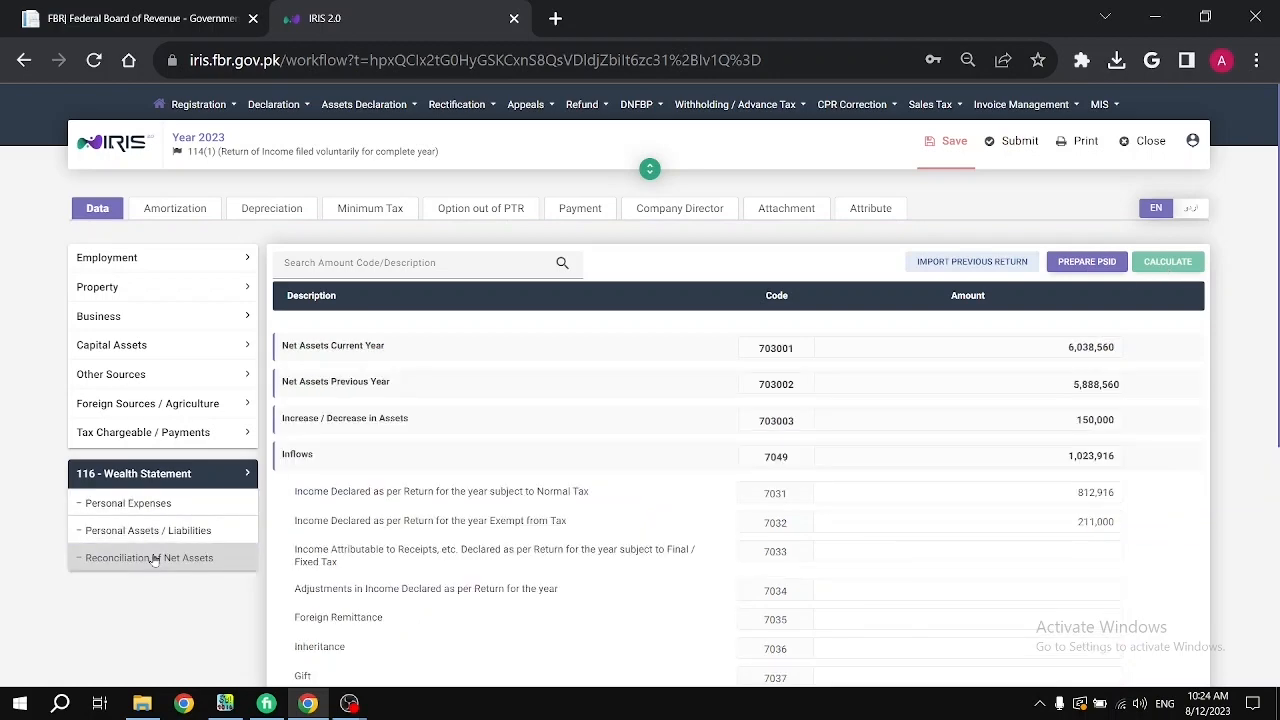
scroll(1108, 669, down, 5)
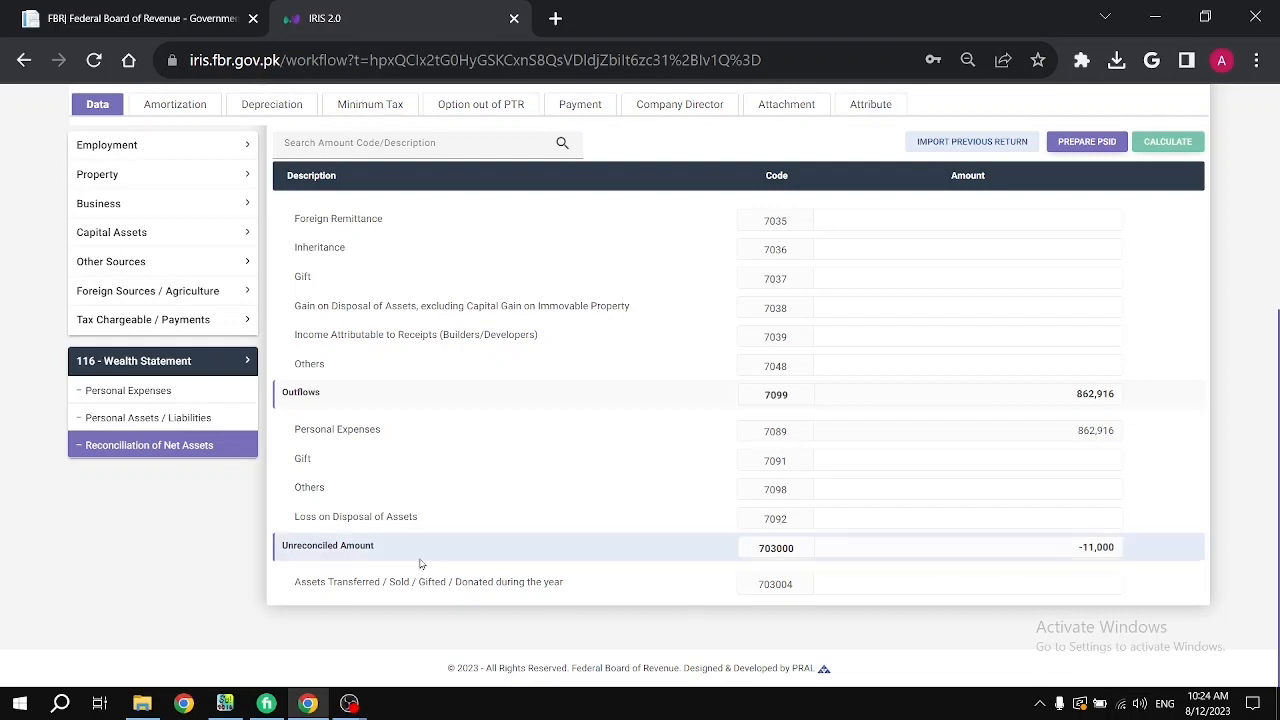
Set the Vehicle Running / Maintenance amount in Personal Expenses back to 65,000 and recalculate the return
click(111, 389)
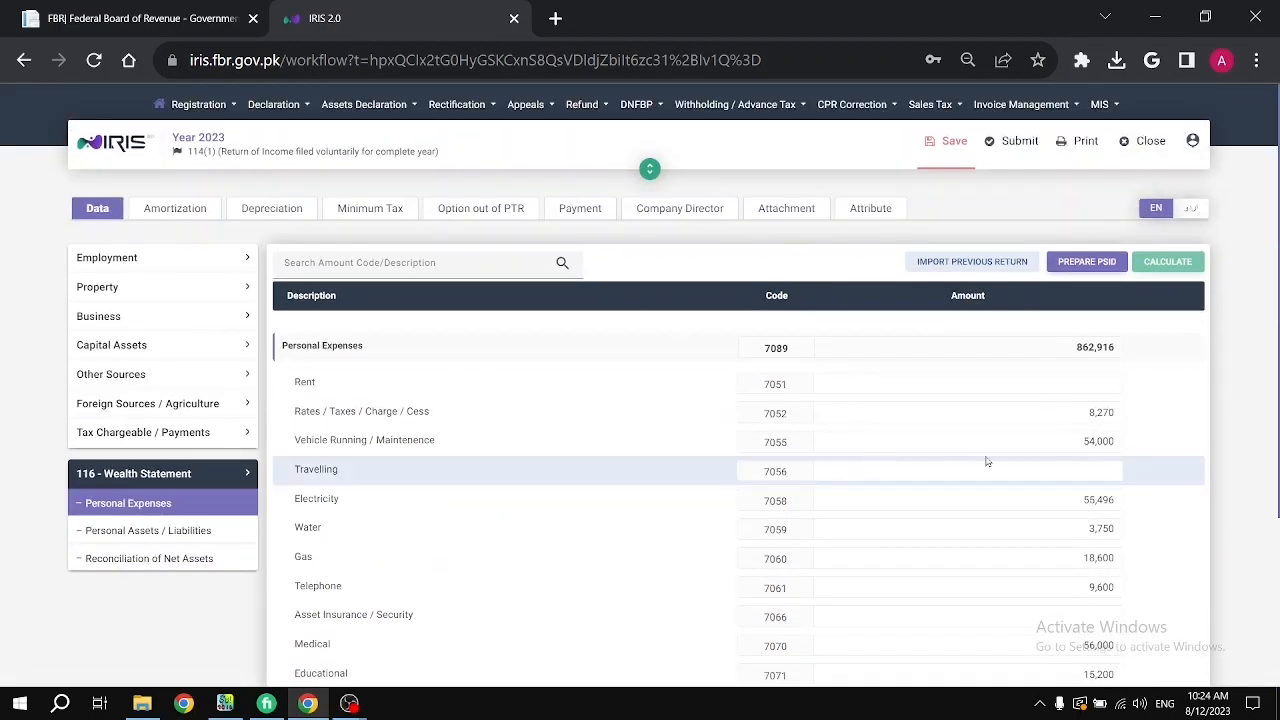
click(1050, 441)
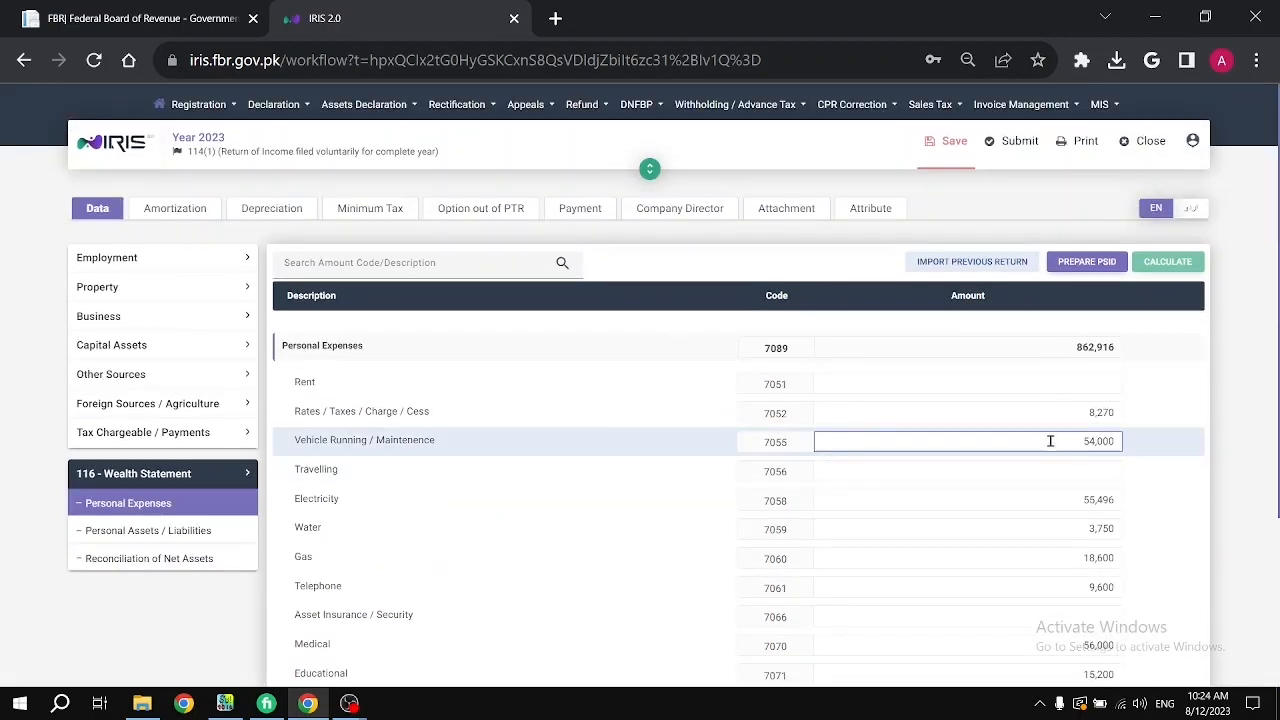
key(Delete)
key(Delete)
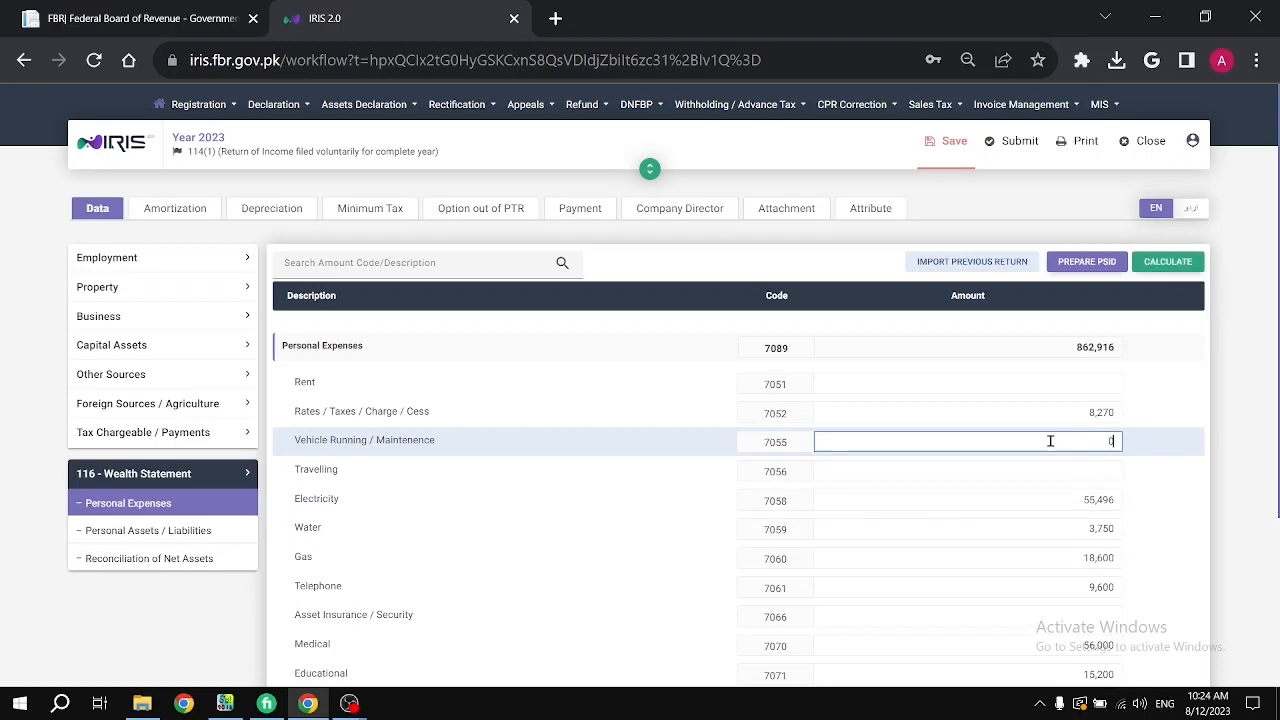
text(650000)
key(Tab)
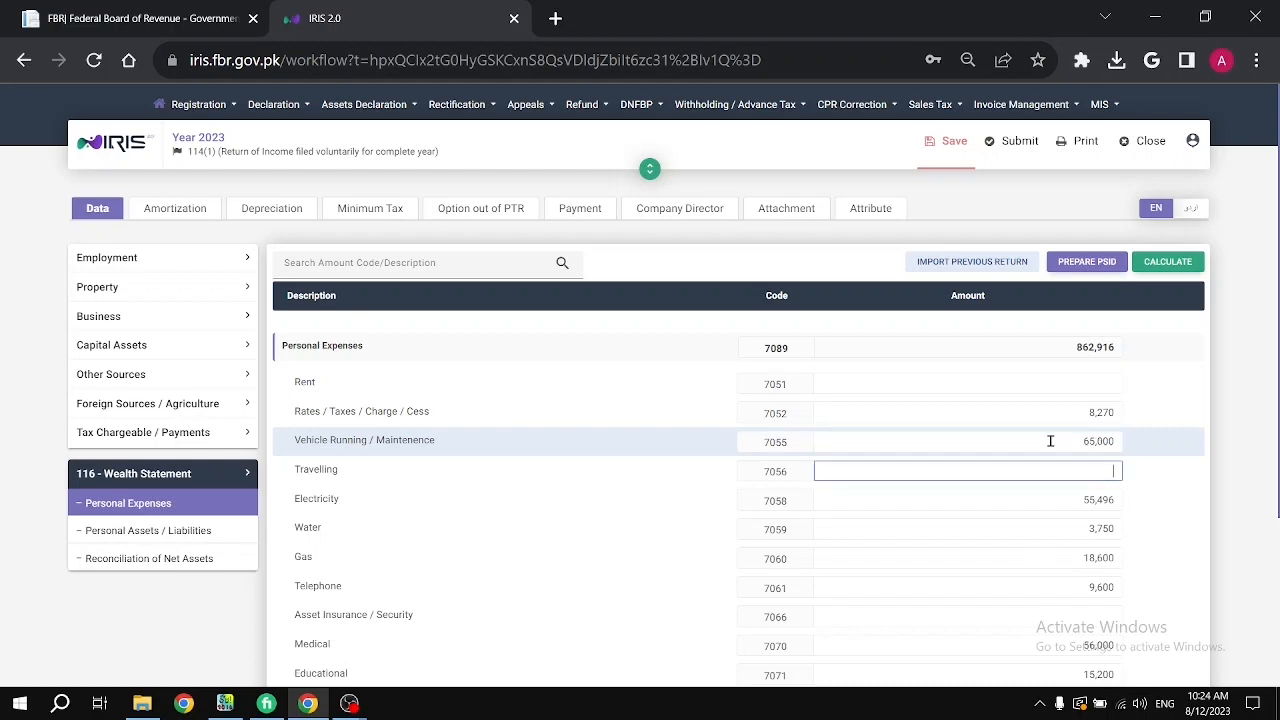
click(1168, 262)
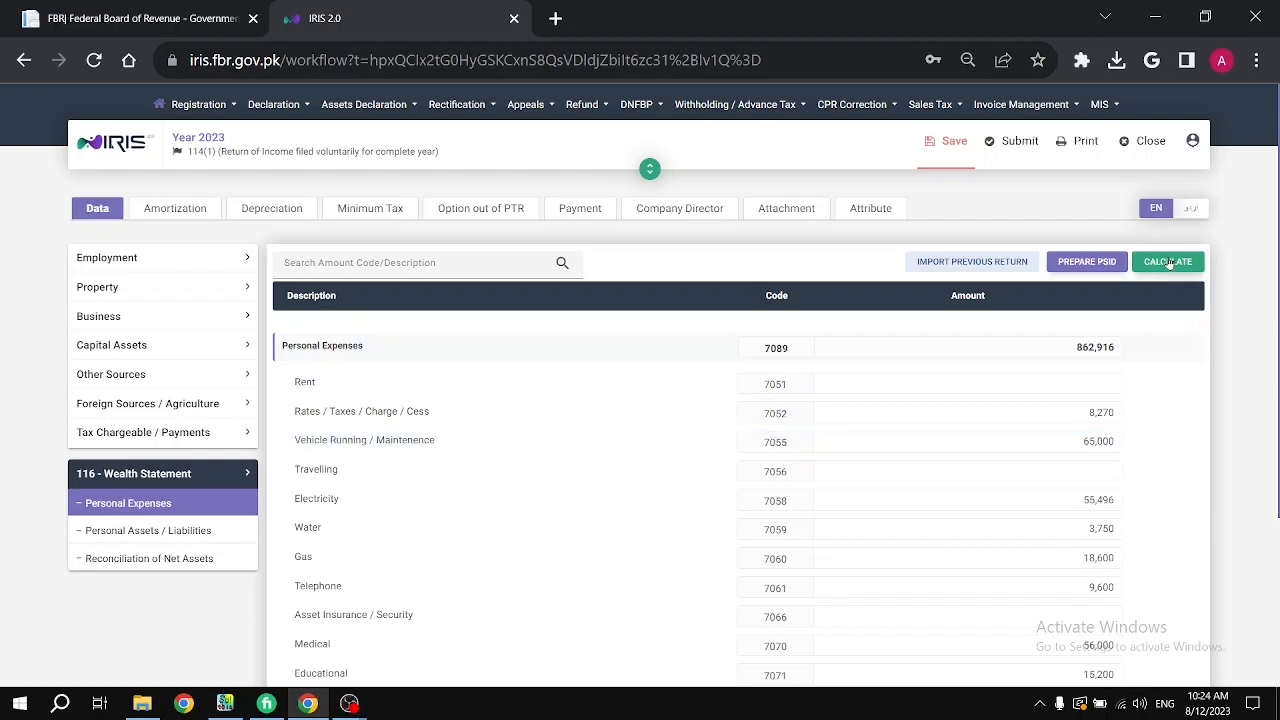
Check the outflows and Unreconciled Amount in the Reconciliation of Net Assets again
click(123, 561)
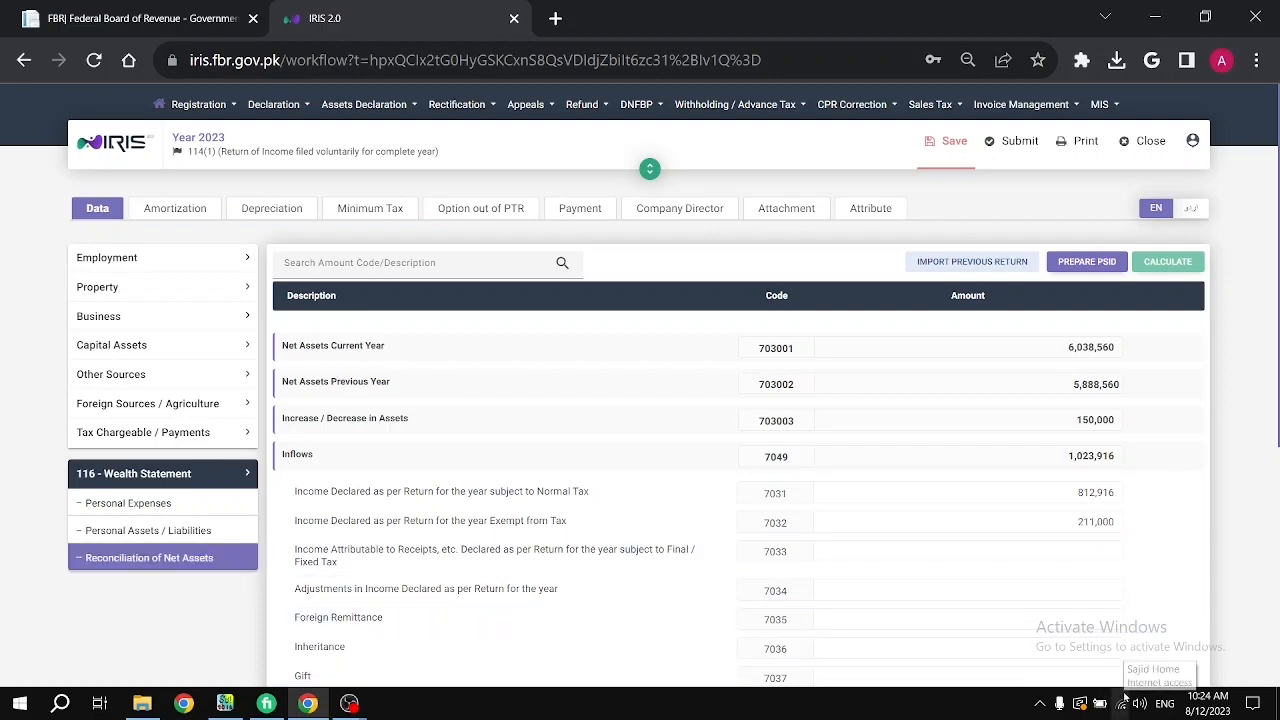
key(Down)
key(Down)
key(Down)
key(Down)
key(Down)
key(Down)
key(Down)
key(Down)
key(Down)
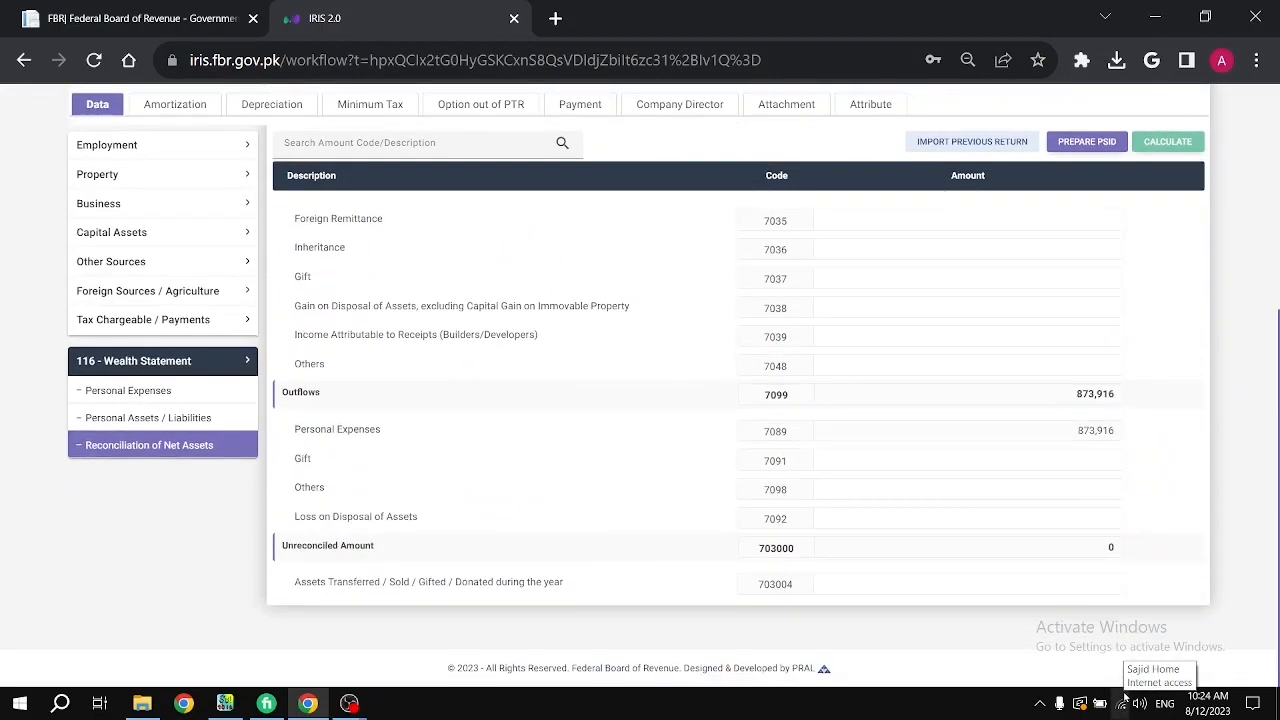
Save the return and reopen the Personal Expenses of the Wealth Statement
key(Up)
key(Up)
key(Up)
key(Up)
key(Up)
key(Up)
key(Up)
key(Up)
key(Up)
key(Up)
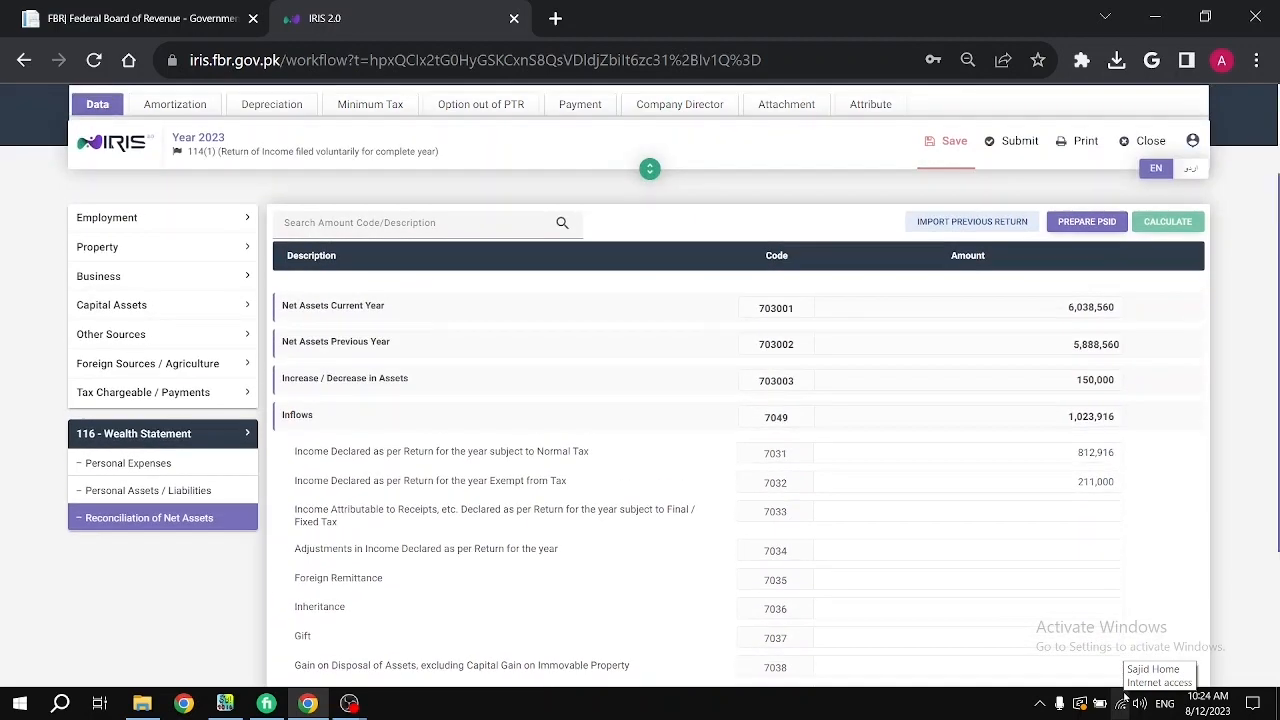
click(945, 140)
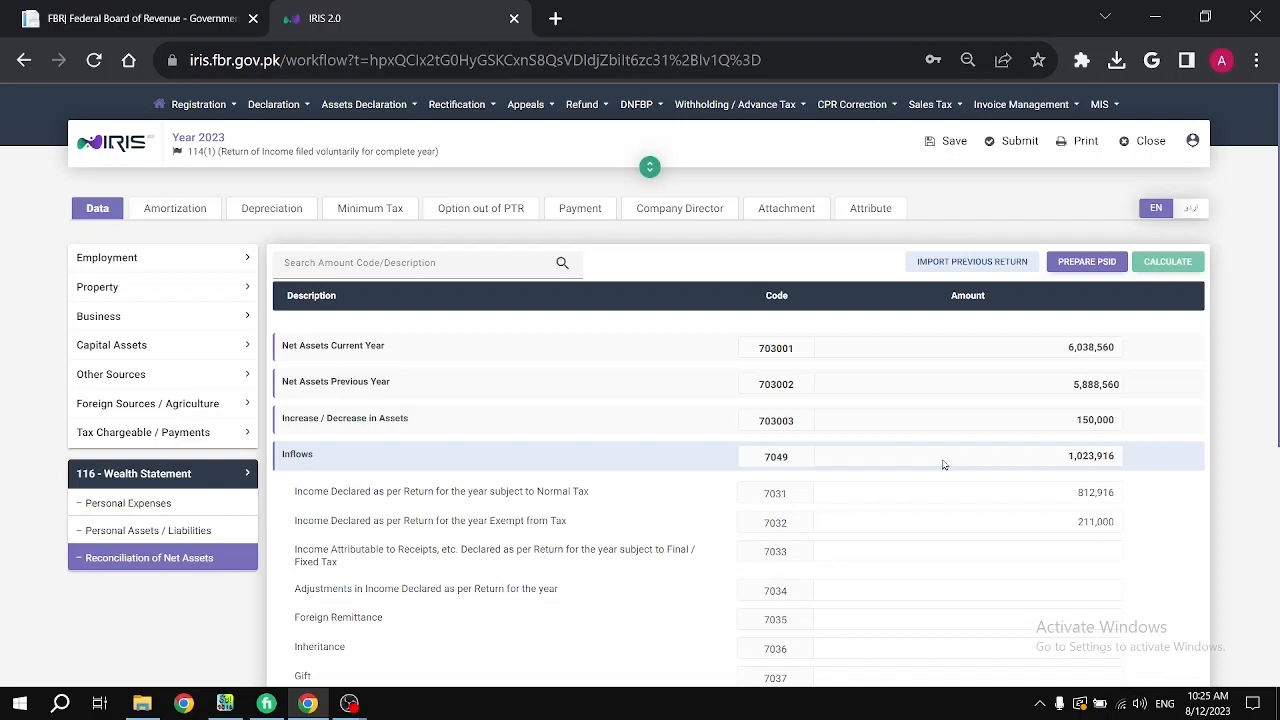
click(183, 503)
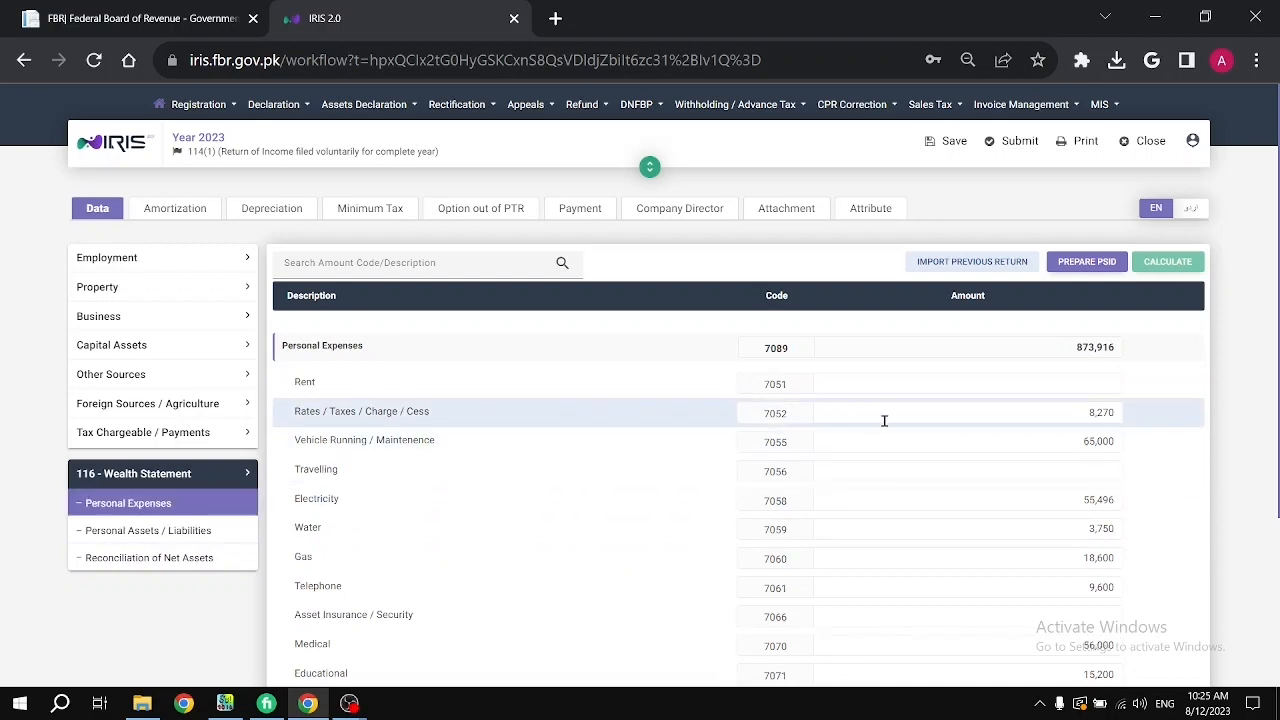